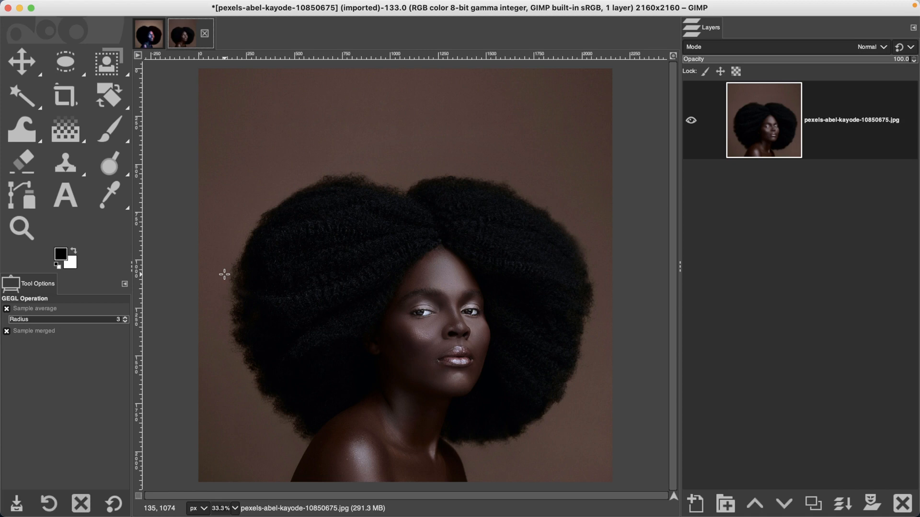
Step: Copy the masked subject layer from the other open image into the single-layer portrait image and duplicate it
{"action": "key", "text": "ctrl+Page_Up"}
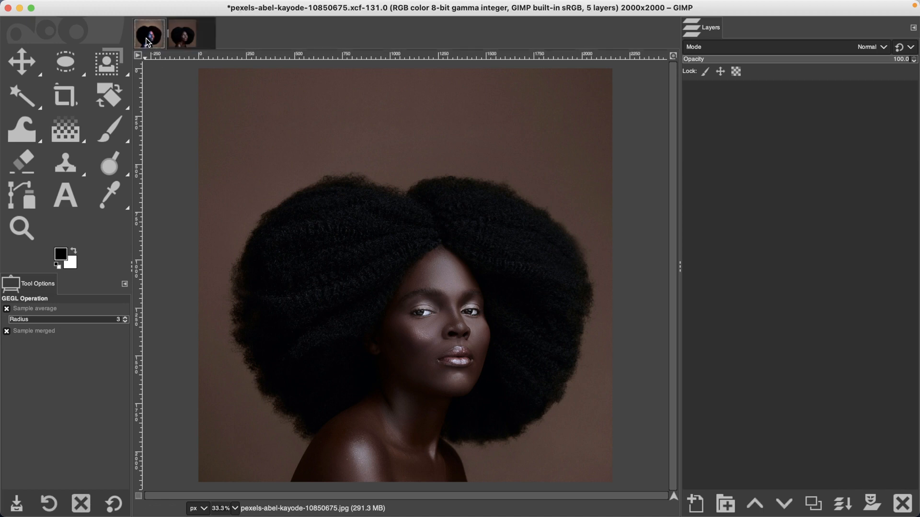
{"action": "key", "text": "ctrl+Page_Down"}
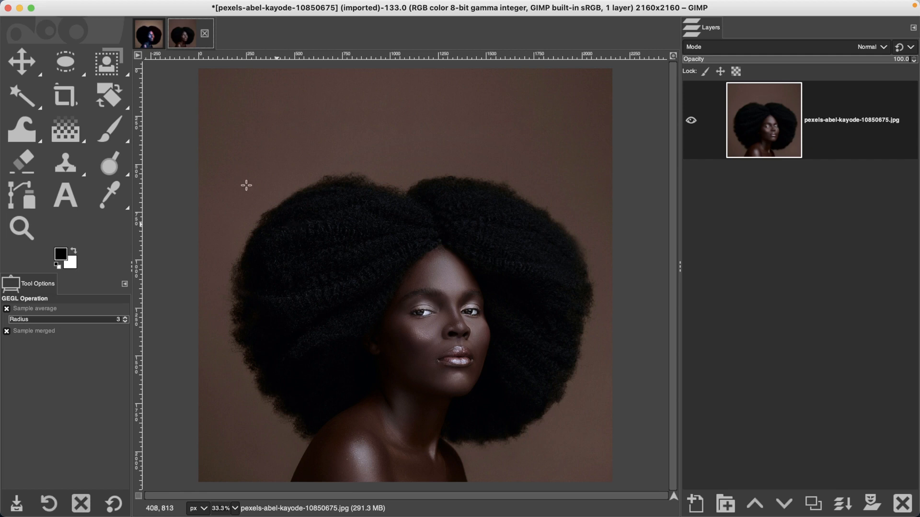
{"action": "left_click", "coordinate": [152, 43]}
{"action": "left_click_drag", "start_coordinate": [748, 340], "coordinate": [403, 335]}
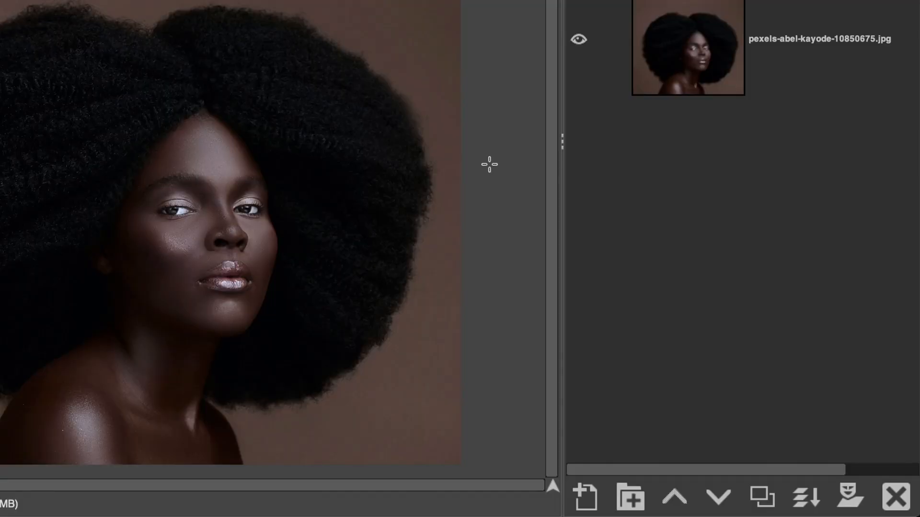
{"action": "left_click", "coordinate": [762, 497]}
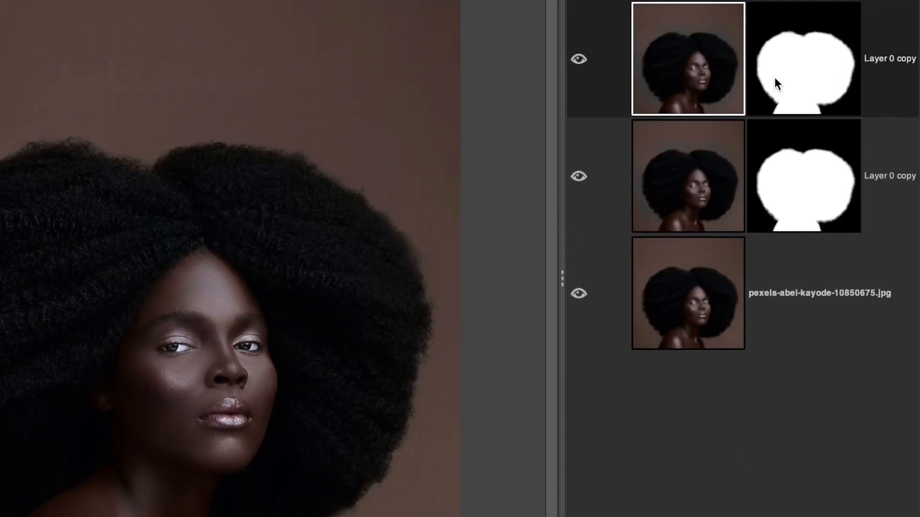
Step: Apply the layer mask on the uppermost subject copy and rename that layer B&W
{"action": "right_click", "coordinate": [774, 77]}
{"action": "left_click", "coordinate": [692, 397]}
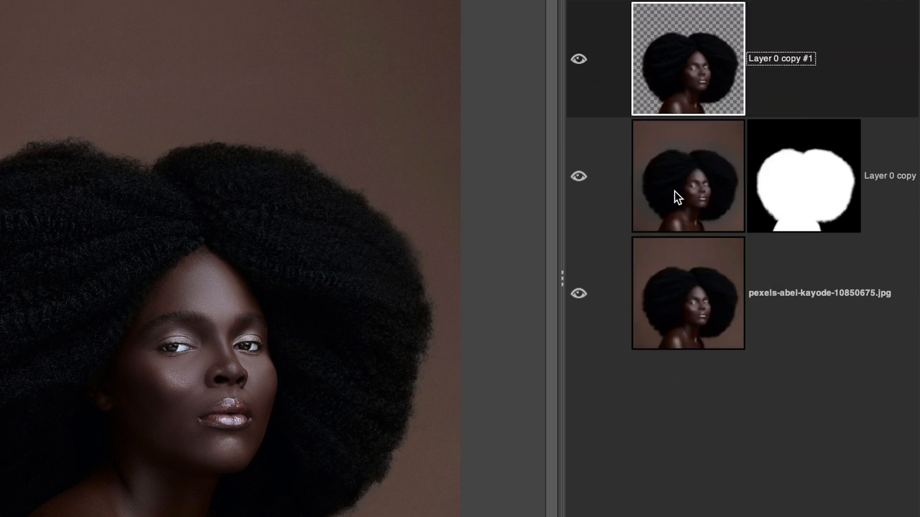
{"action": "double_click", "coordinate": [780, 57]}
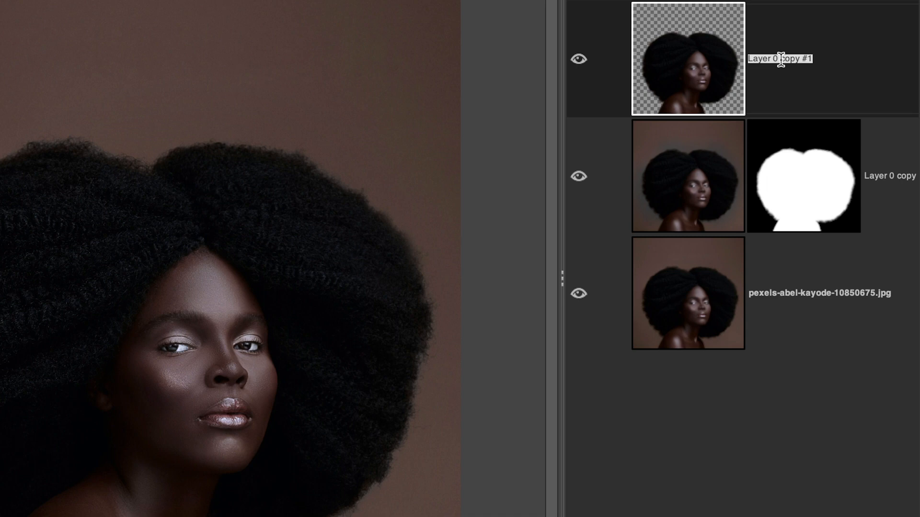
{"action": "type", "text": "B&W"}
{"action": "key", "text": "Return"}
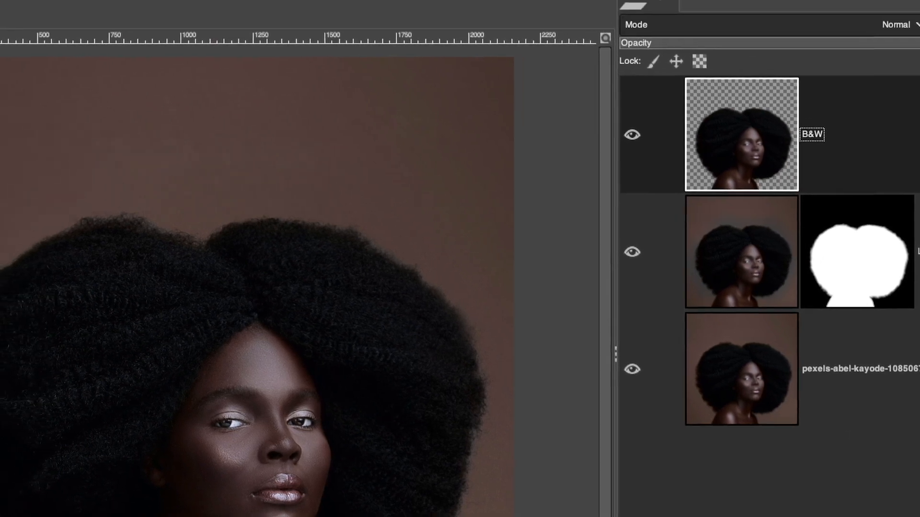
Step: Desaturate the B&W layer to turn the cut-out subject black and white
{"action": "left_click", "coordinate": [35, 9]}
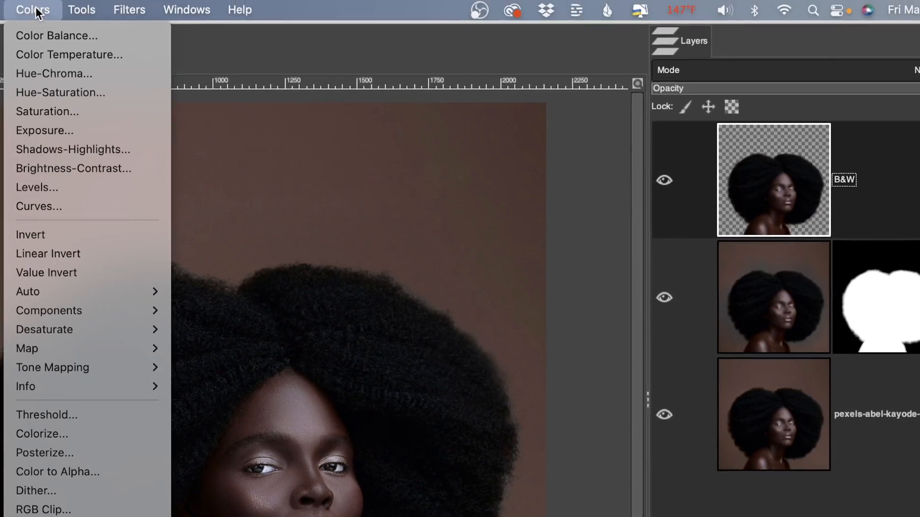
{"action": "mouse_move", "coordinate": [84, 329]}
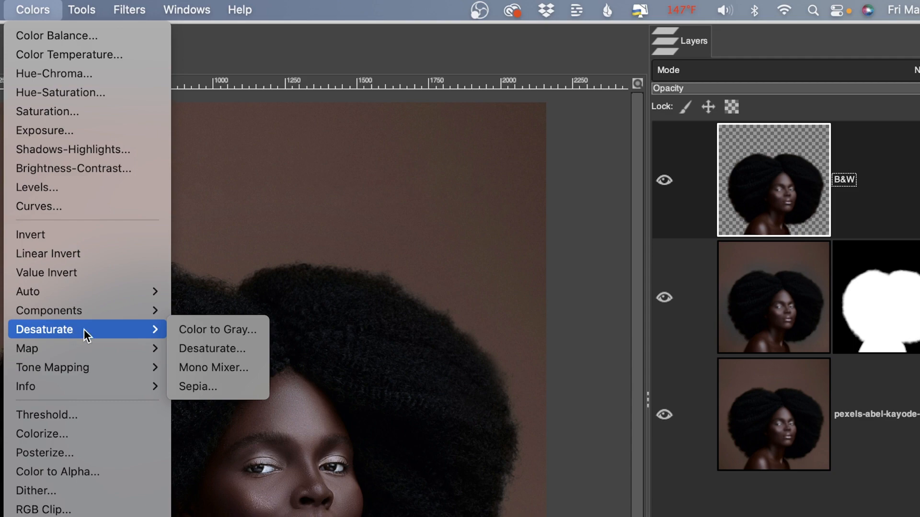
{"action": "left_click", "coordinate": [192, 348]}
{"action": "left_click", "coordinate": [706, 215]}
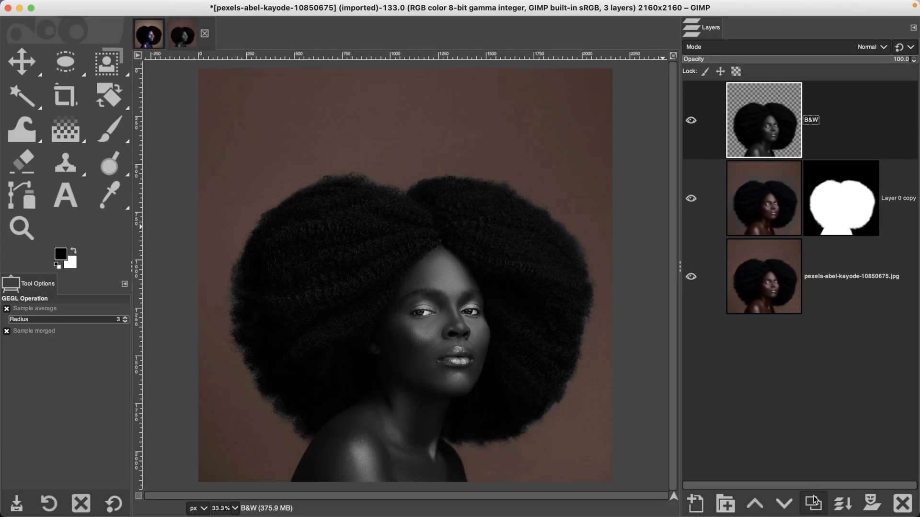
Step: Duplicate the B&W layer twice, naming the upper copy Blue and the lower copy Red
{"action": "left_click", "coordinate": [841, 516]}
{"action": "left_click", "coordinate": [813, 501]}
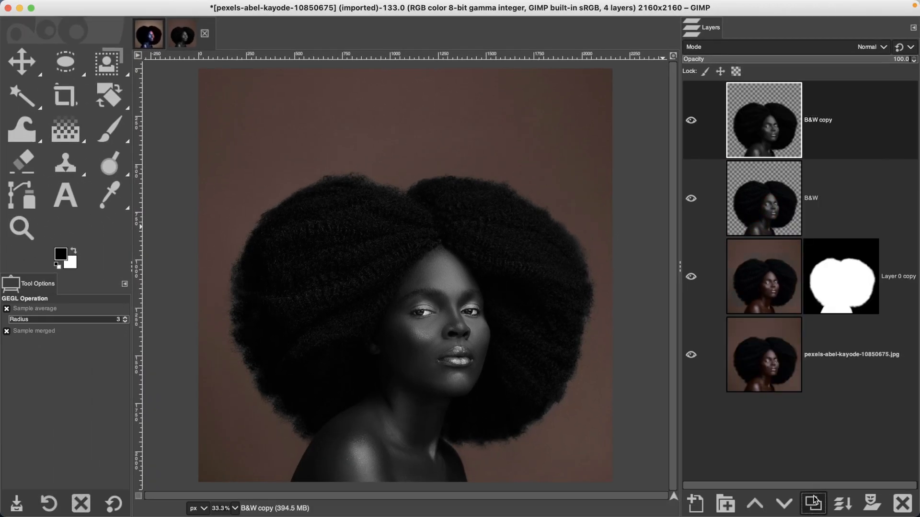
{"action": "double_click", "coordinate": [837, 123]}
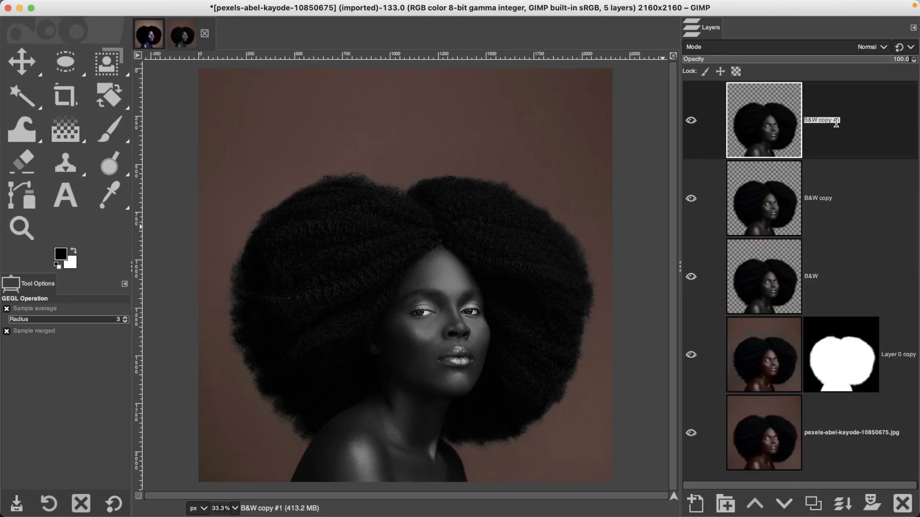
{"action": "type", "text": "Blue"}
{"action": "key", "text": "Tab"}
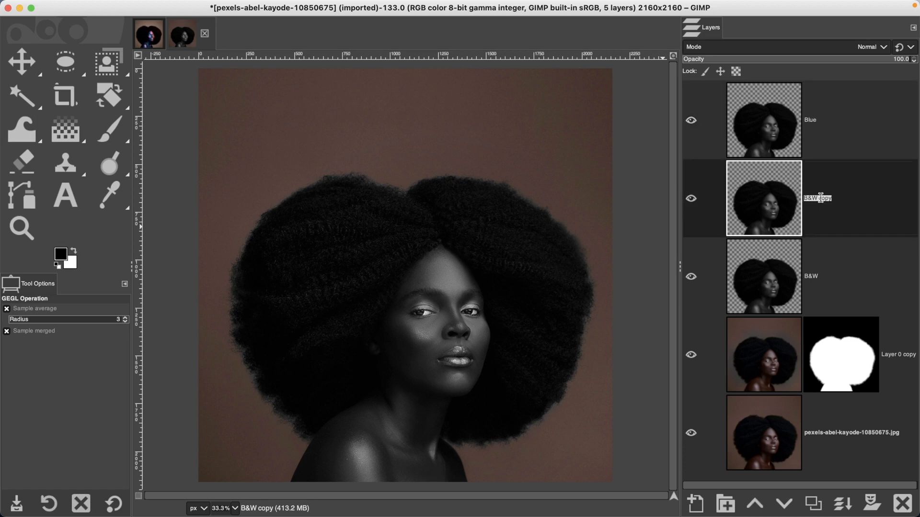
{"action": "type", "text": "T"}
{"action": "key", "text": "BackSpace"}
{"action": "type", "text": "Red"}
{"action": "key", "text": "Return"}
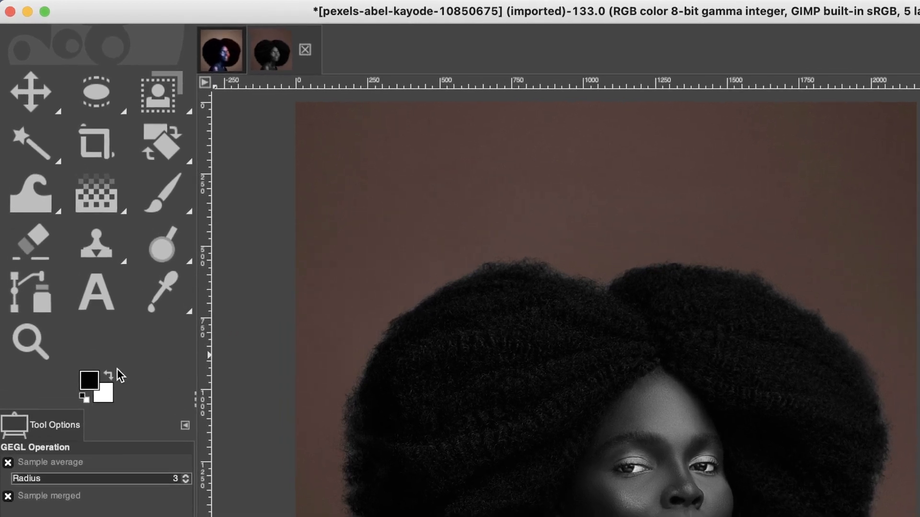
Step: Set the foreground colour to the dark red a81213
{"action": "left_click", "coordinate": [87, 382]}
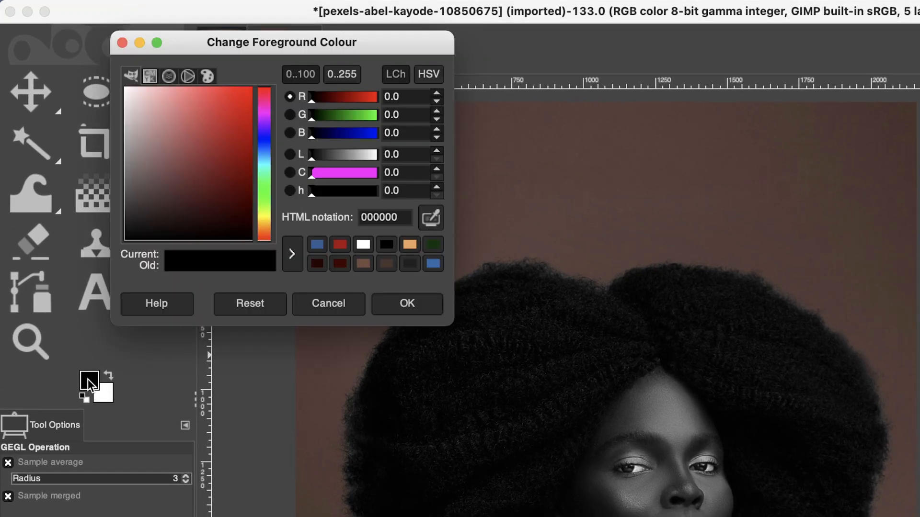
{"action": "left_click", "coordinate": [338, 244]}
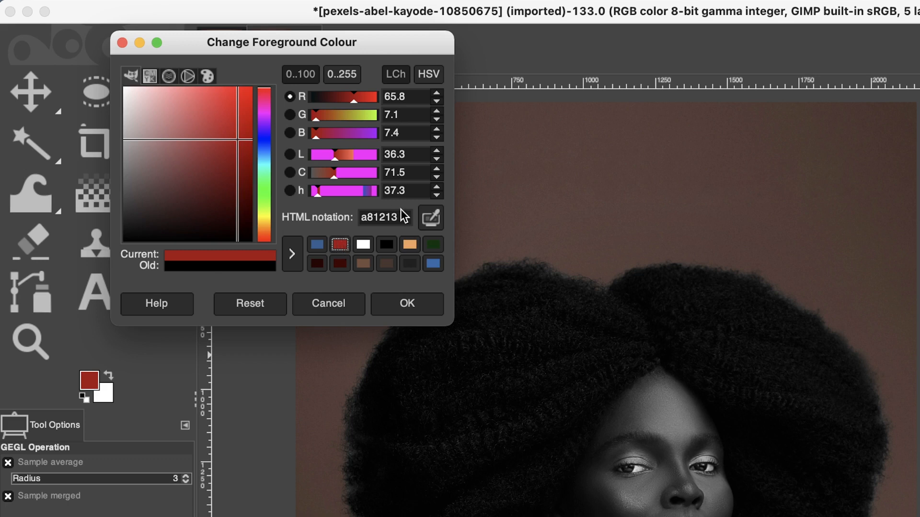
{"action": "left_click_drag", "start_coordinate": [405, 214], "coordinate": [338, 214]}
{"action": "left_click", "coordinate": [386, 216]}
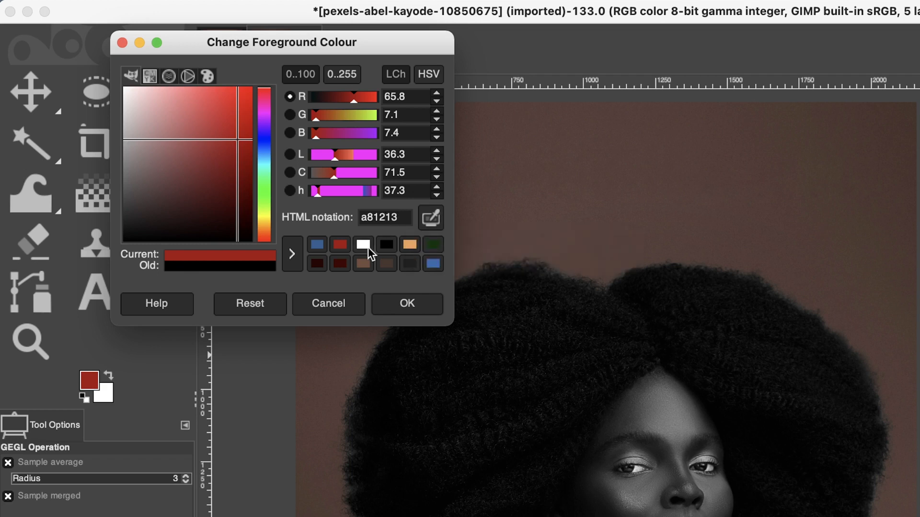
{"action": "left_click", "coordinate": [403, 305]}
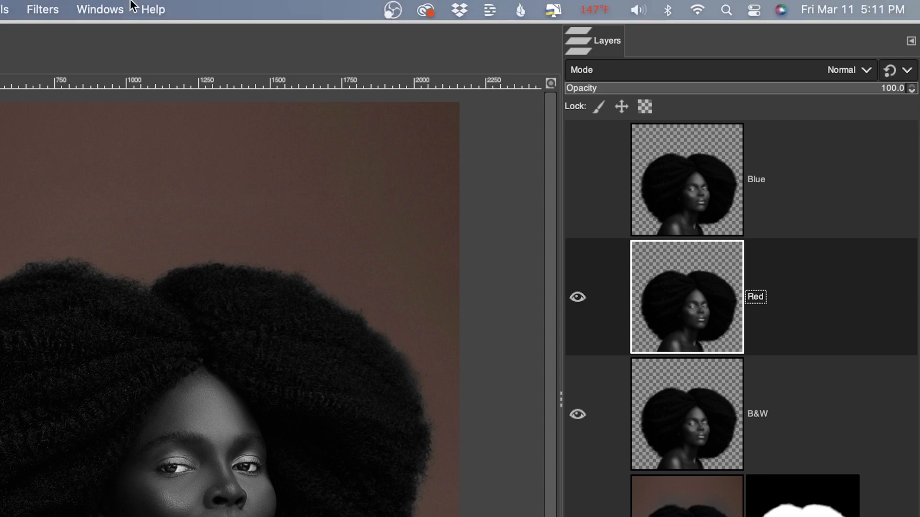
Step: Bring up the gradients list and open the red-to-white Custom gradient in the gradient editor
{"action": "left_click", "coordinate": [116, 9]}
{"action": "mouse_move", "coordinate": [128, 53]}
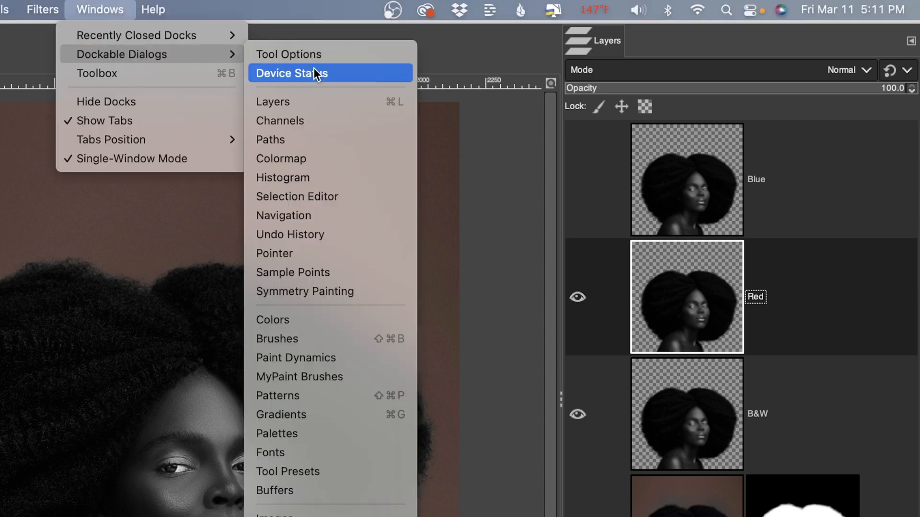
{"action": "left_click", "coordinate": [351, 415]}
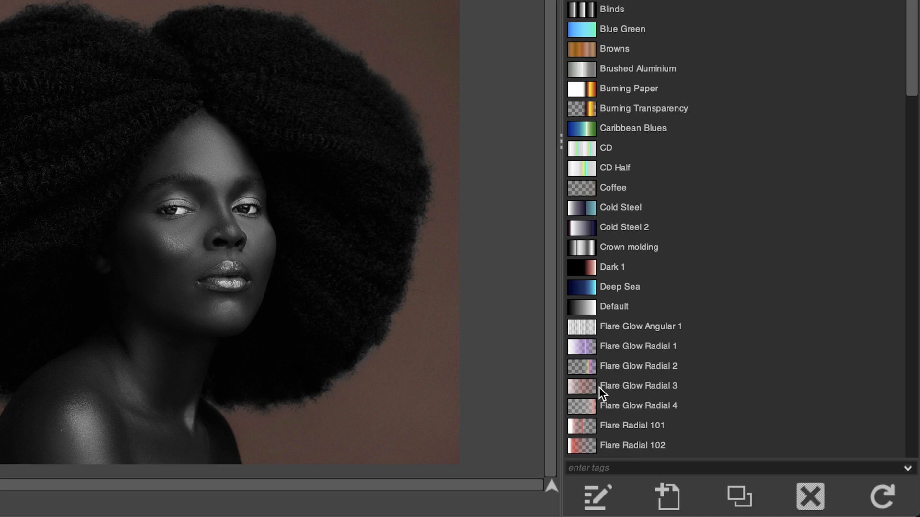
{"action": "left_click", "coordinate": [595, 500]}
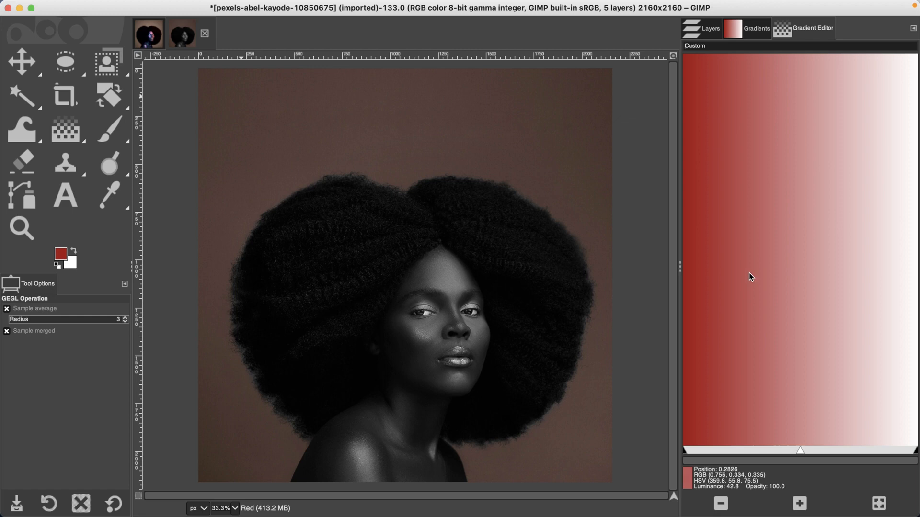
Step: Apply Gradient Map to the Red layer with the red-to-white gradient and set its blend mode to Vivid light
{"action": "left_click", "coordinate": [702, 30]}
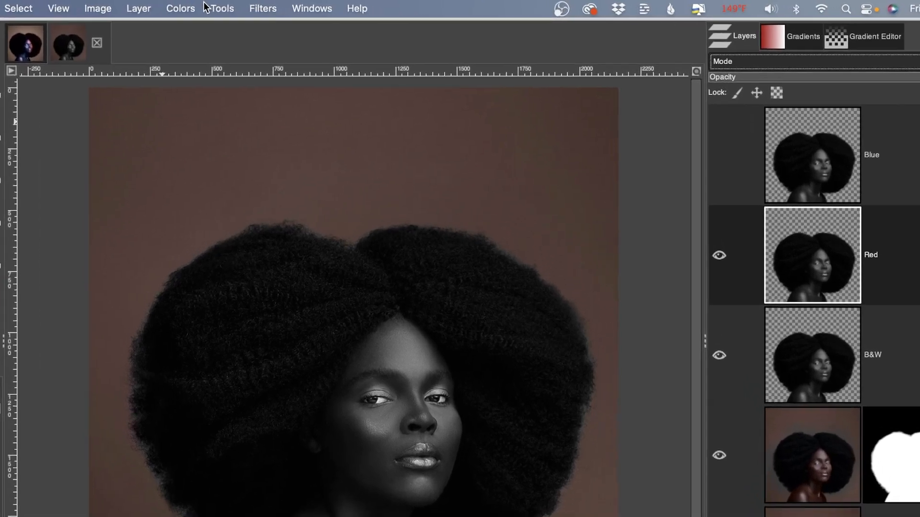
{"action": "left_click", "coordinate": [200, 7]}
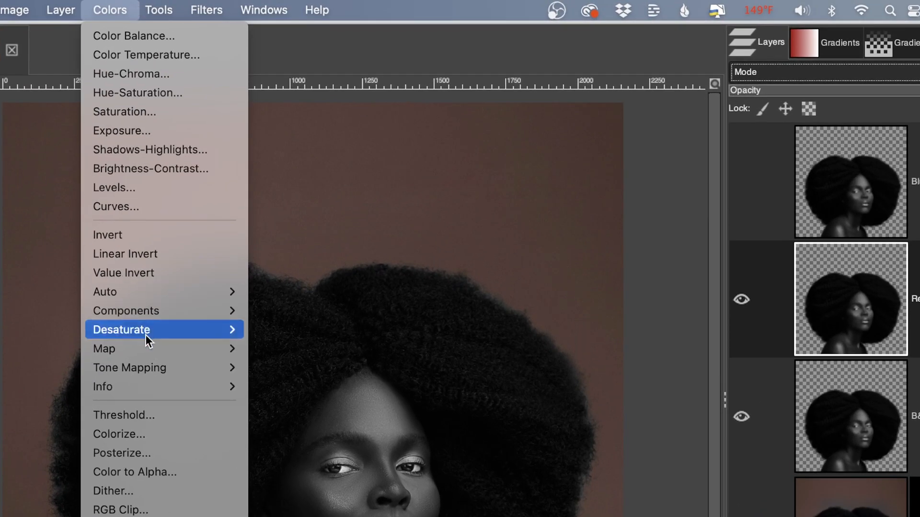
{"action": "mouse_move", "coordinate": [147, 347]}
{"action": "left_click", "coordinate": [331, 445]}
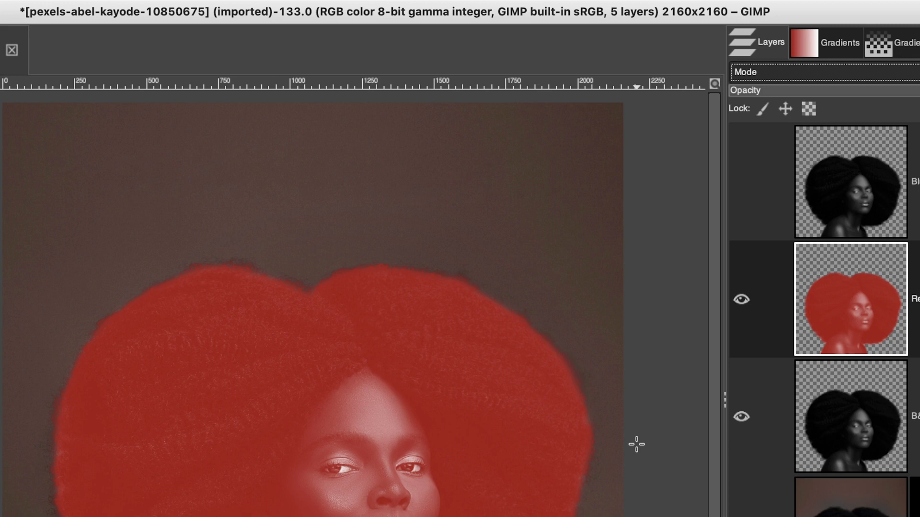
{"action": "left_click", "coordinate": [791, 72]}
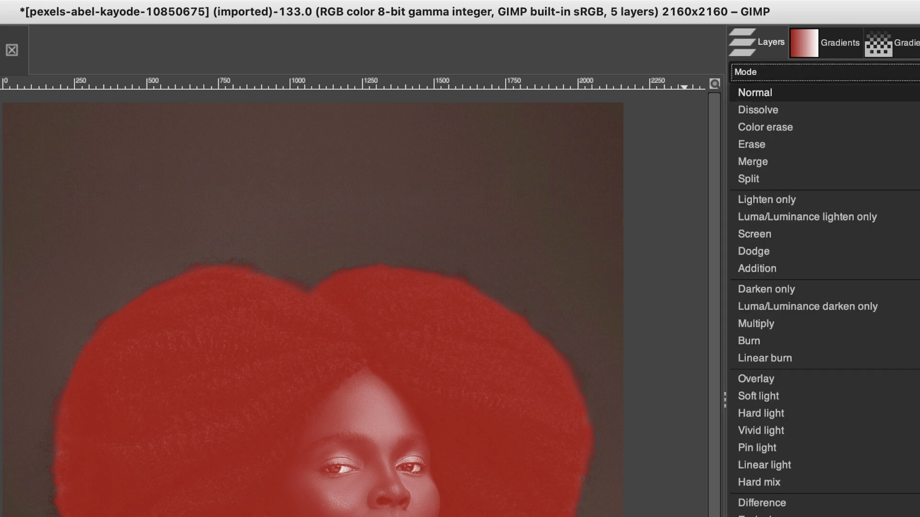
{"action": "left_click", "coordinate": [783, 429]}
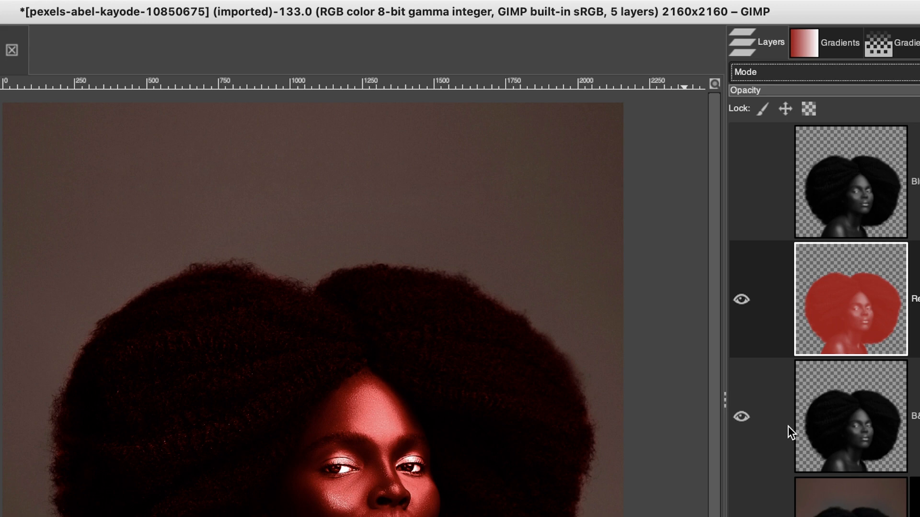
Step: Make the Blue layer visible and active, and set the foreground colour to the blue 2f5f93
{"action": "left_click", "coordinate": [749, 185]}
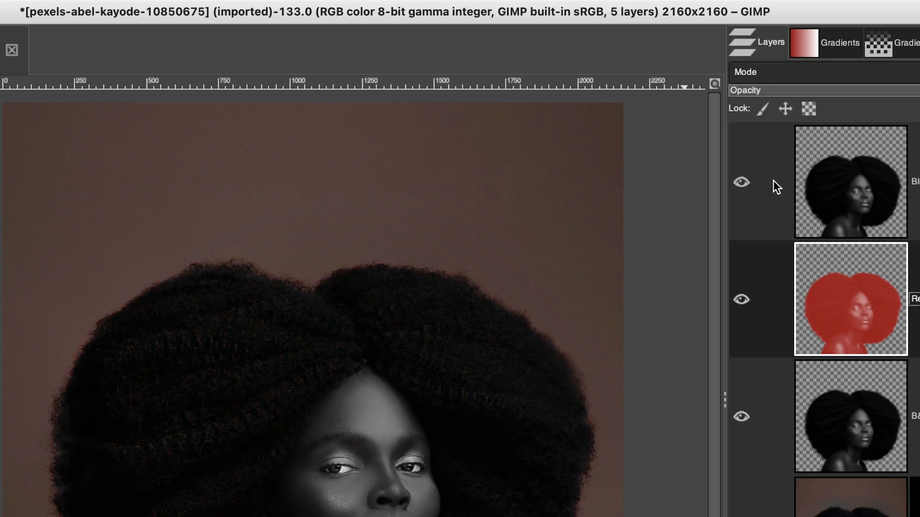
{"action": "left_click", "coordinate": [842, 197]}
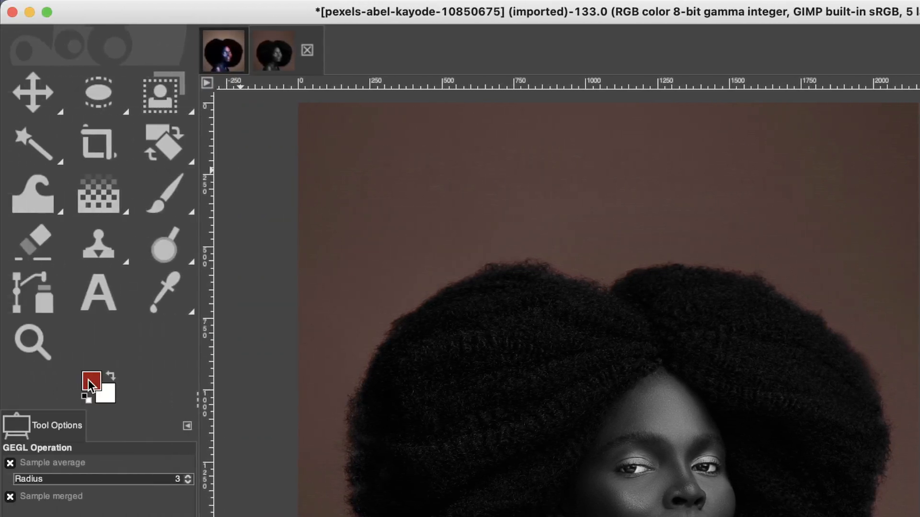
{"action": "left_click", "coordinate": [23, 380]}
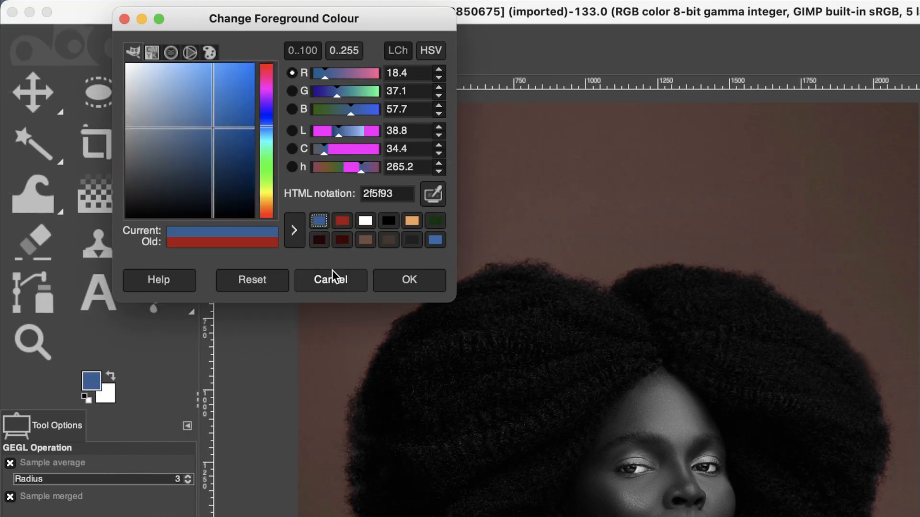
{"action": "left_click", "coordinate": [408, 279]}
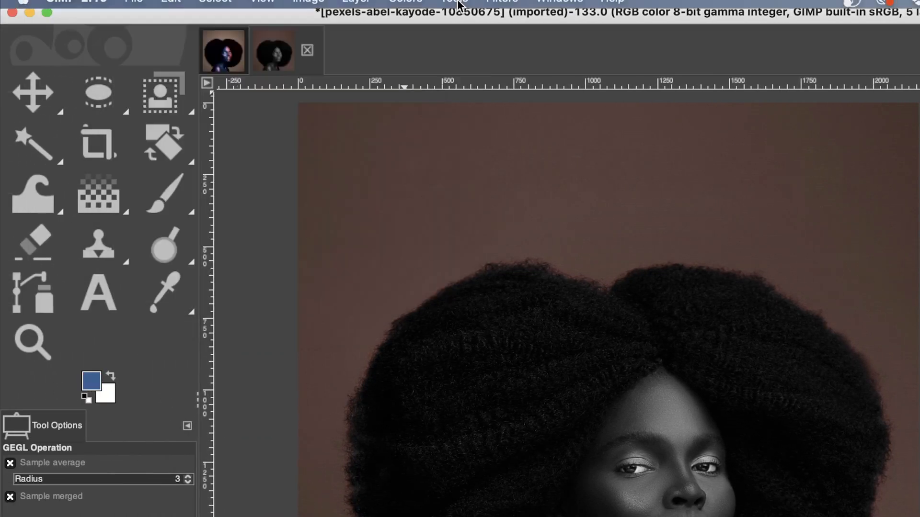
Step: Apply Gradient Map to the Blue layer with the blue-to-white gradient and set its blend mode to Vivid light
{"action": "left_click", "coordinate": [424, 7]}
{"action": "mouse_move", "coordinate": [447, 360]}
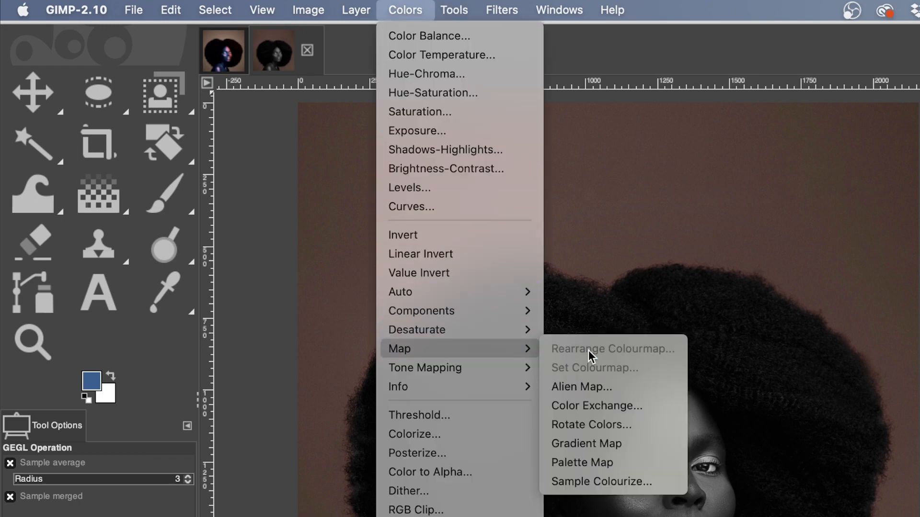
{"action": "left_click", "coordinate": [614, 446]}
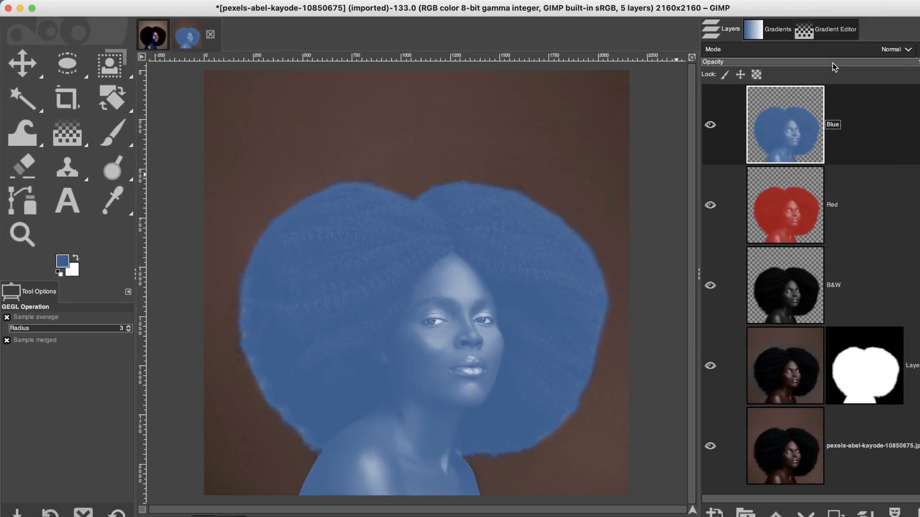
{"action": "left_click", "coordinate": [824, 48]}
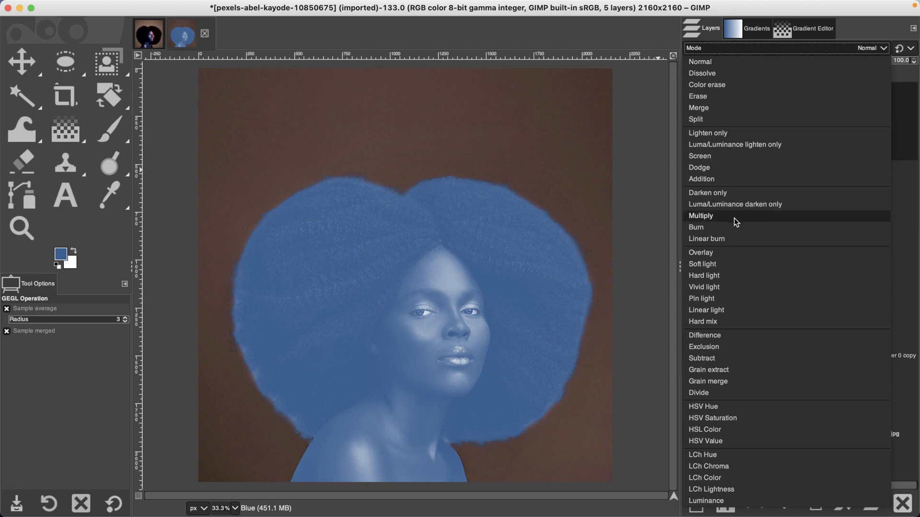
{"action": "left_click", "coordinate": [727, 287]}
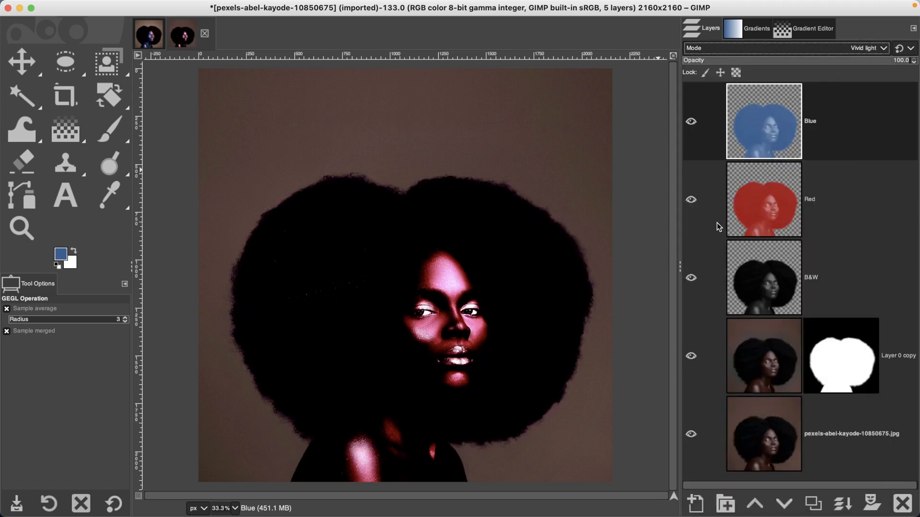
{"action": "left_click", "coordinate": [718, 223]}
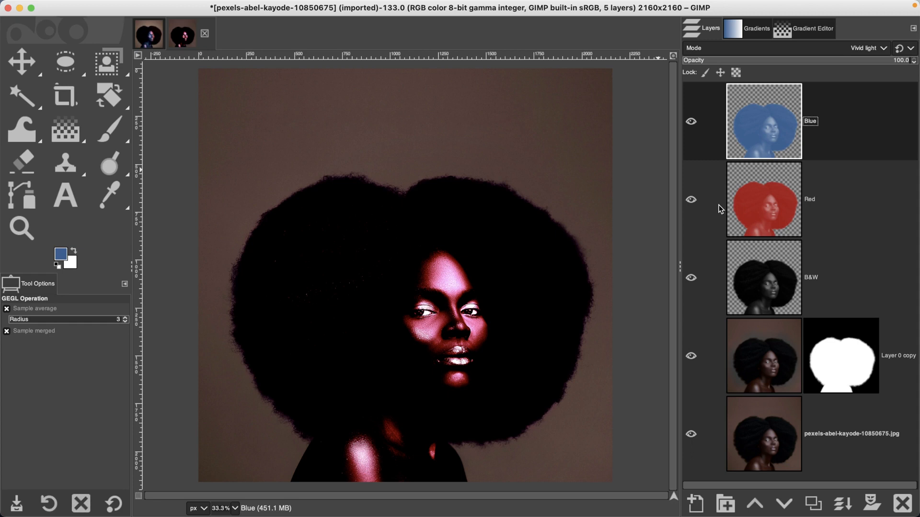
Step: Compare the portrait with the Red and Blue layers hidden and shown, and inspect the black-and-white face up close
{"action": "left_click", "coordinate": [692, 200]}
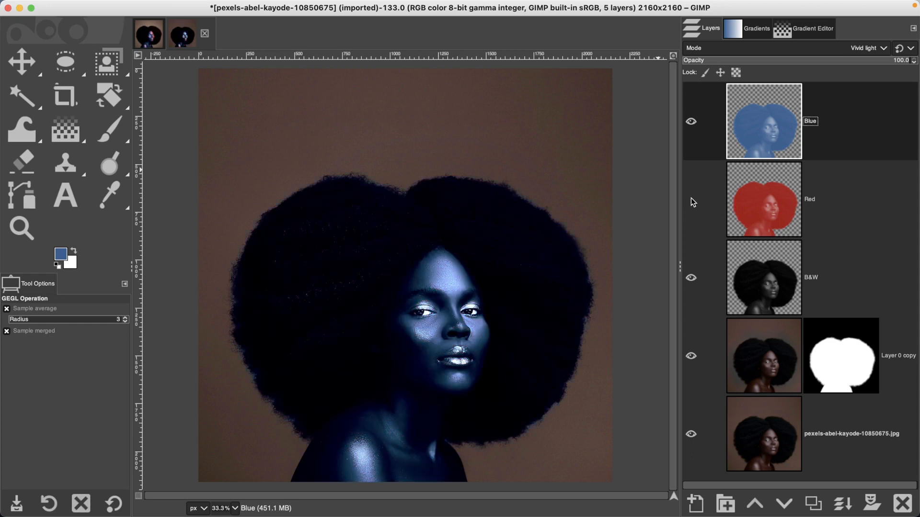
{"action": "left_click", "coordinate": [691, 201]}
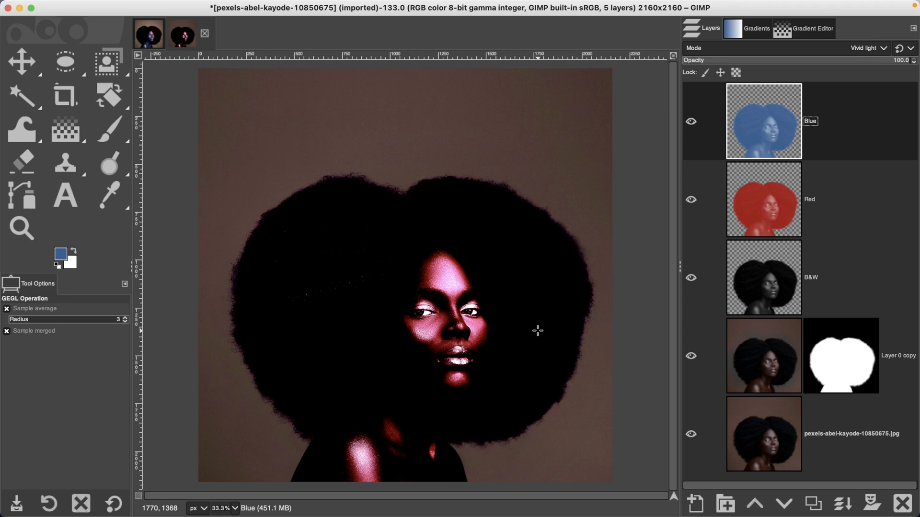
{"action": "left_click", "coordinate": [691, 199]}
{"action": "left_click", "coordinate": [692, 123]}
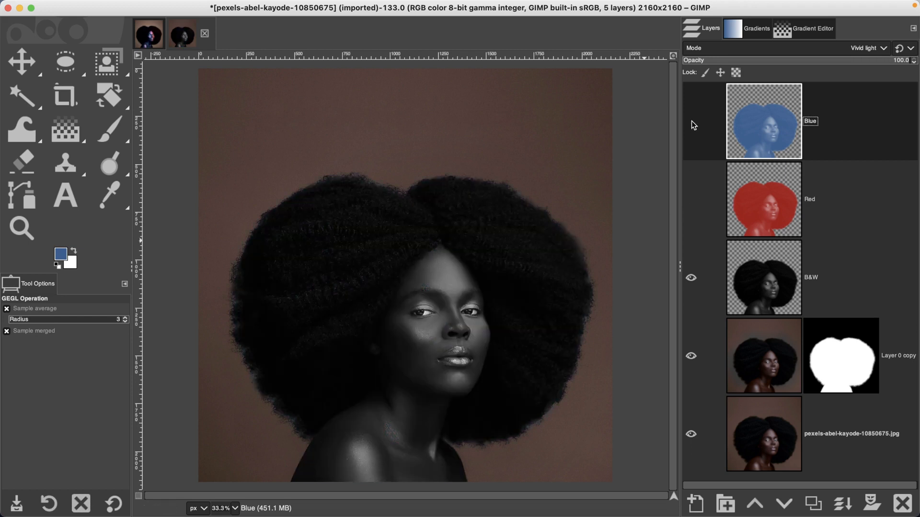
{"action": "key", "text": "z"}
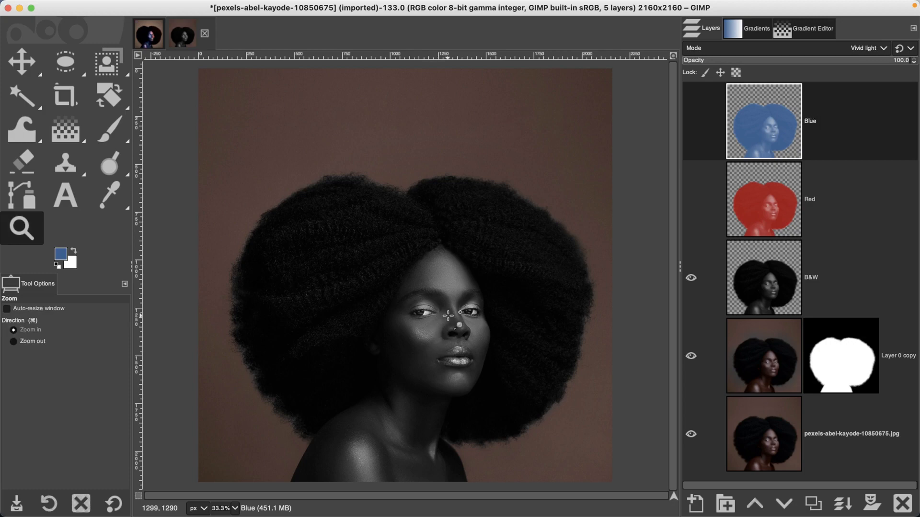
{"action": "left_click", "coordinate": [448, 316]}
{"action": "left_click", "coordinate": [448, 315]}
{"action": "left_click", "coordinate": [447, 315]}
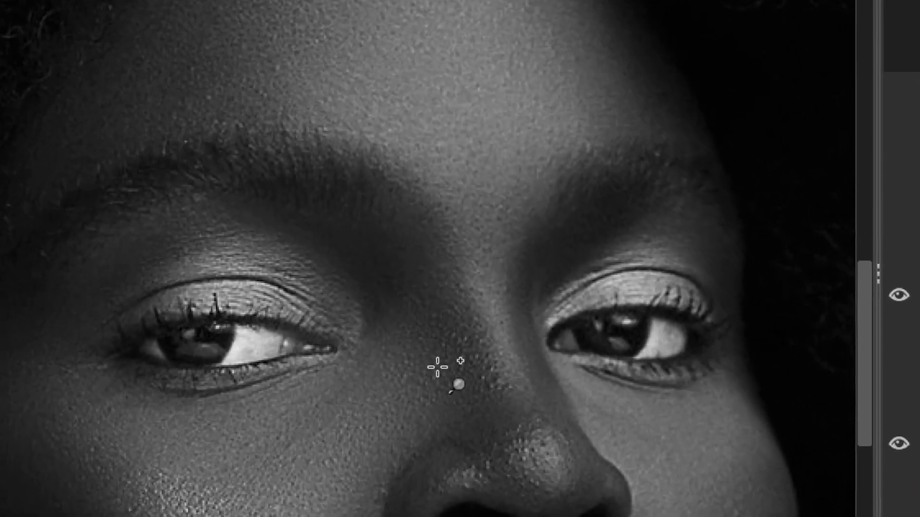
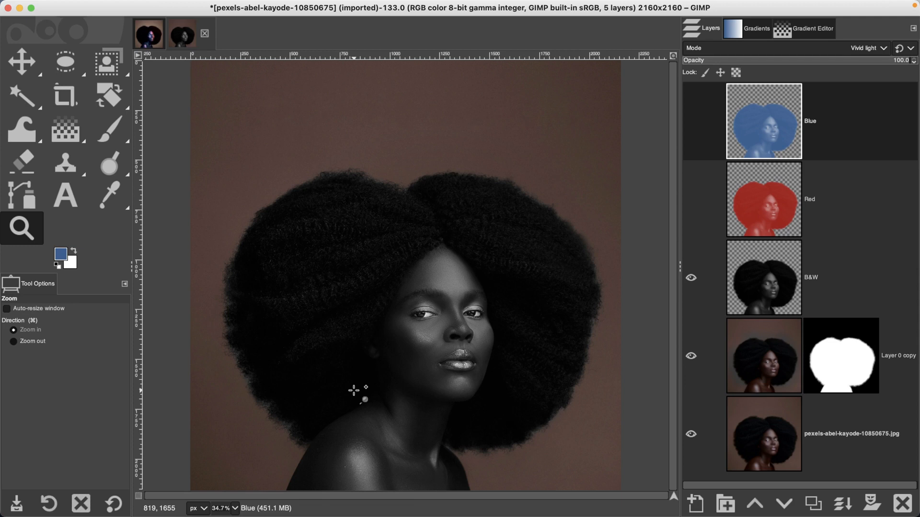
{"action": "left_click", "coordinate": [690, 199]}
{"action": "left_click", "coordinate": [690, 122]}
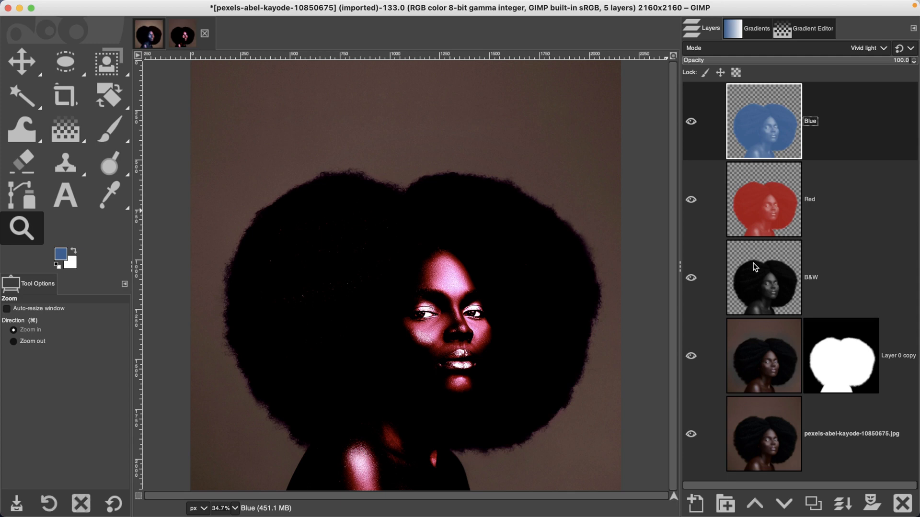
Step: Hide the Blue layer and add a black, fully transparent layer mask to the Red layer
{"action": "left_click", "coordinate": [692, 122]}
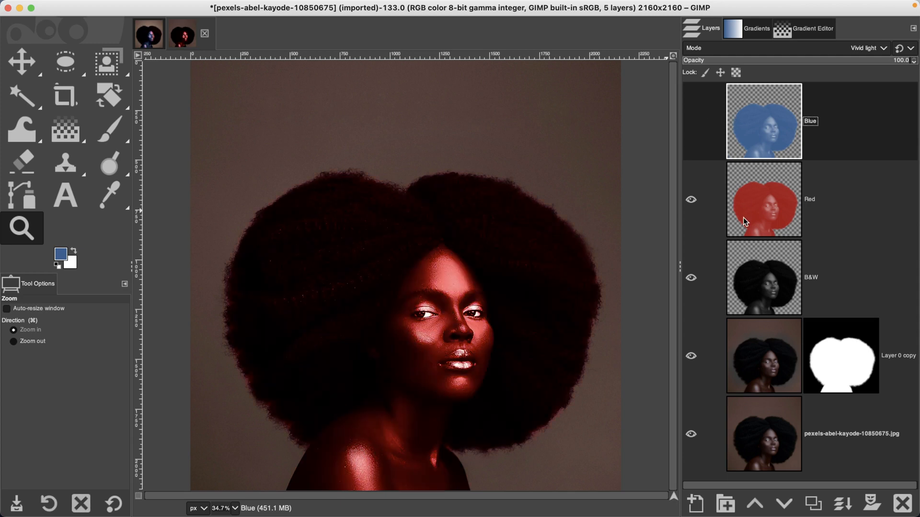
{"action": "left_click", "coordinate": [745, 222]}
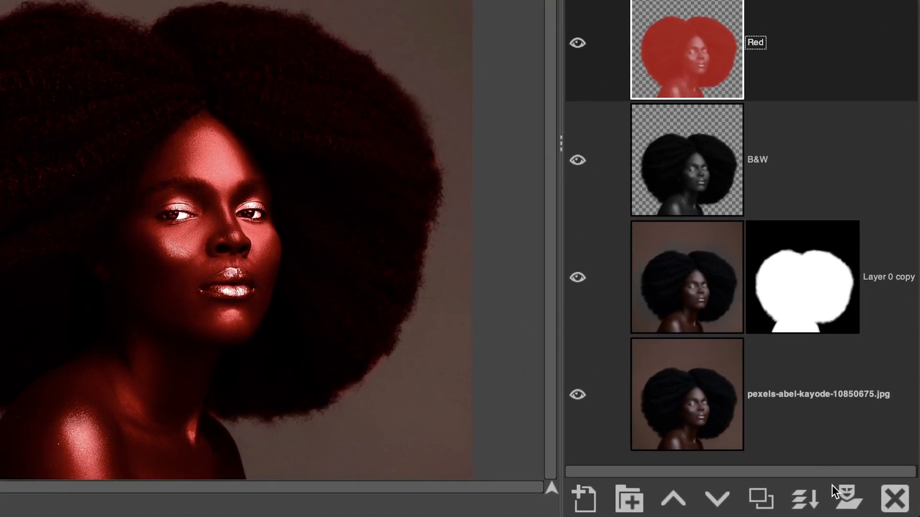
{"action": "left_click", "coordinate": [849, 498]}
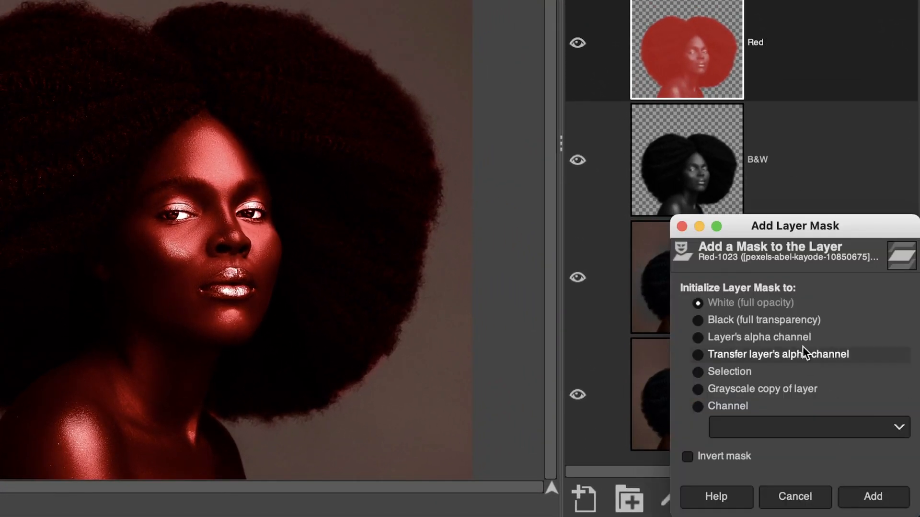
{"action": "left_click", "coordinate": [752, 320]}
{"action": "left_click", "coordinate": [871, 497]}
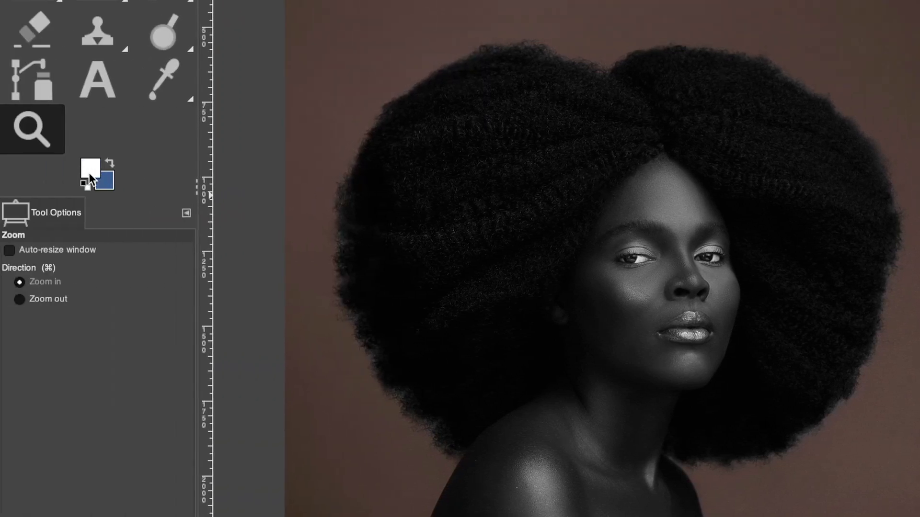
Step: Set the colours to white foreground and black background, and choose the Paintbrush at size 175
{"action": "left_click", "coordinate": [85, 184]}
{"action": "key", "text": "p"}
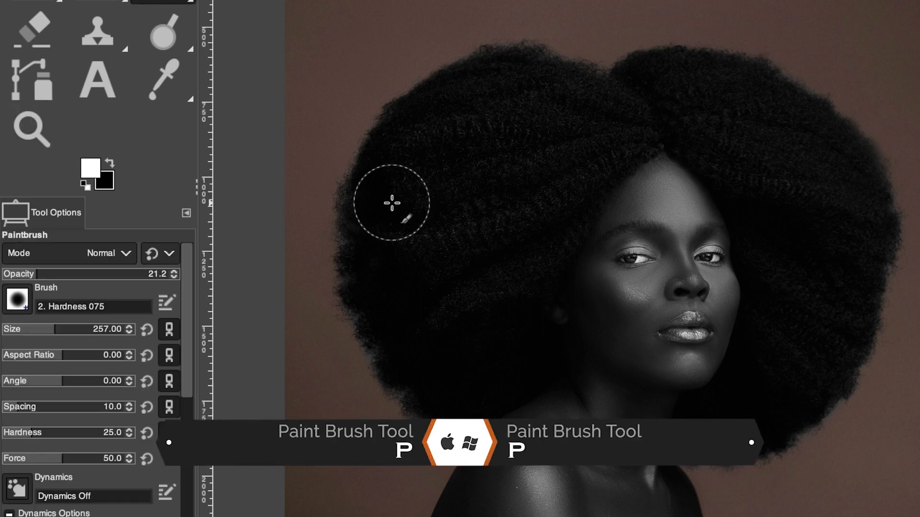
{"action": "left_click", "coordinate": [44, 328]}
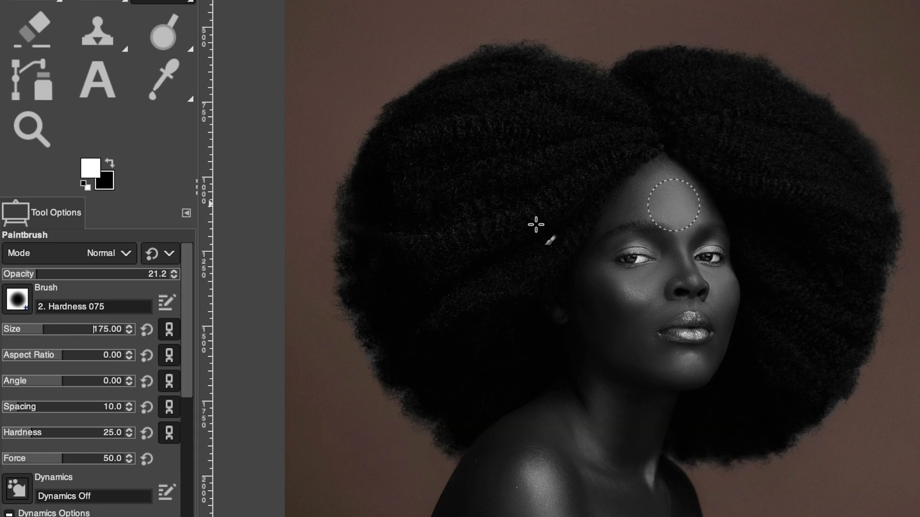
Step: Try painting the Red mask over the right side of the face at 100 opacity, and undo the stroke
{"action": "left_click_drag", "start_coordinate": [144, 271], "coordinate": [184, 276]}
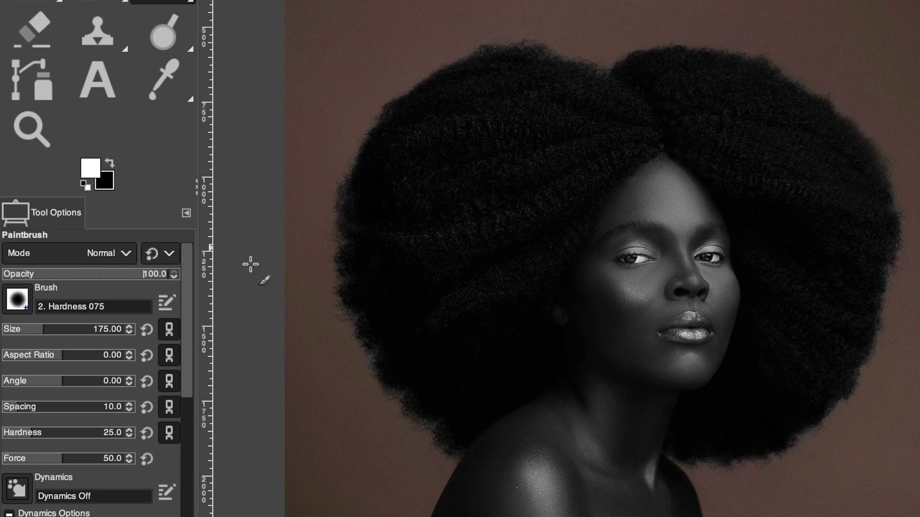
{"action": "mouse_move", "coordinate": [668, 179]}
{"action": "left_mouse_down"}
{"action": "mouse_move", "coordinate": [699, 222]}
{"action": "mouse_move", "coordinate": [719, 286]}
{"action": "mouse_move", "coordinate": [718, 341]}
{"action": "mouse_move", "coordinate": [705, 363]}
{"action": "mouse_move", "coordinate": [703, 311]}
{"action": "mouse_move", "coordinate": [727, 287]}
{"action": "mouse_move", "coordinate": [662, 166]}
{"action": "mouse_move", "coordinate": [690, 199]}
{"action": "left_mouse_up"}
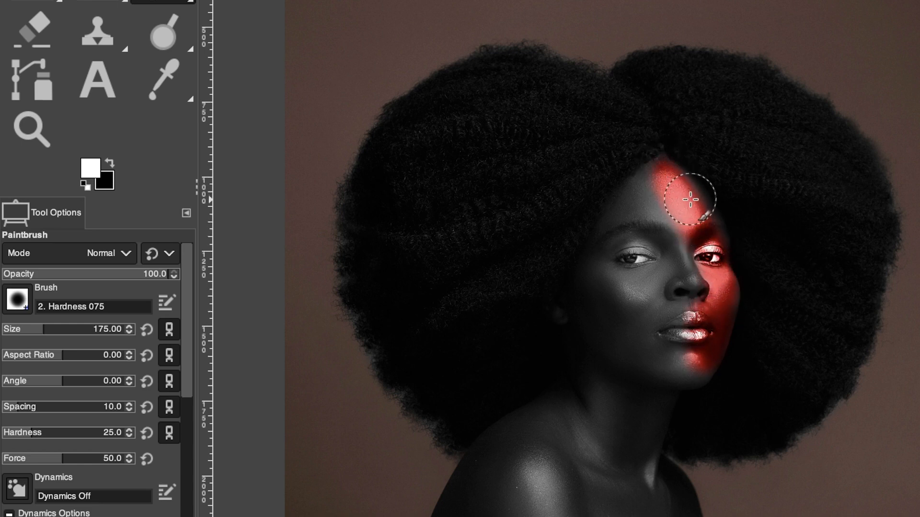
{"action": "key", "text": "ctrl+z"}
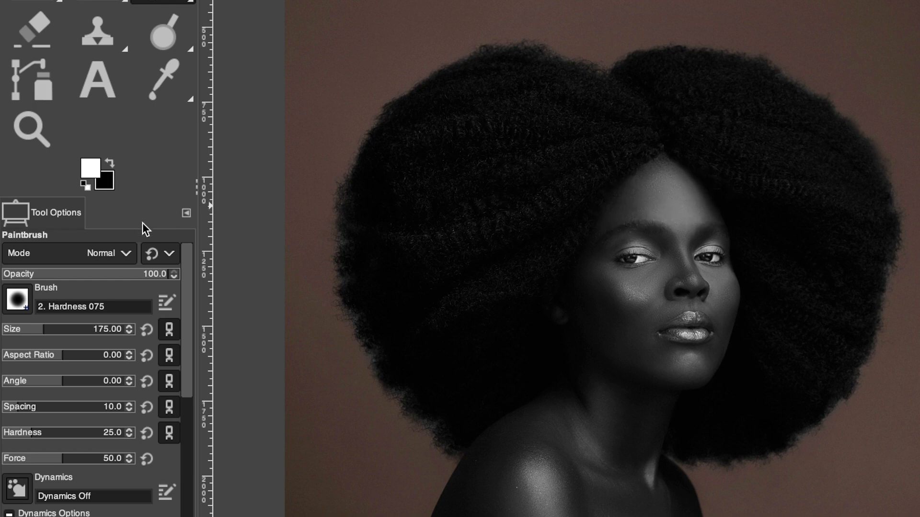
Step: Paint white on the Red mask over the right side of the face, building up at 31.6 and 12.4 opacity with brush size 217
{"action": "left_click", "coordinate": [54, 272]}
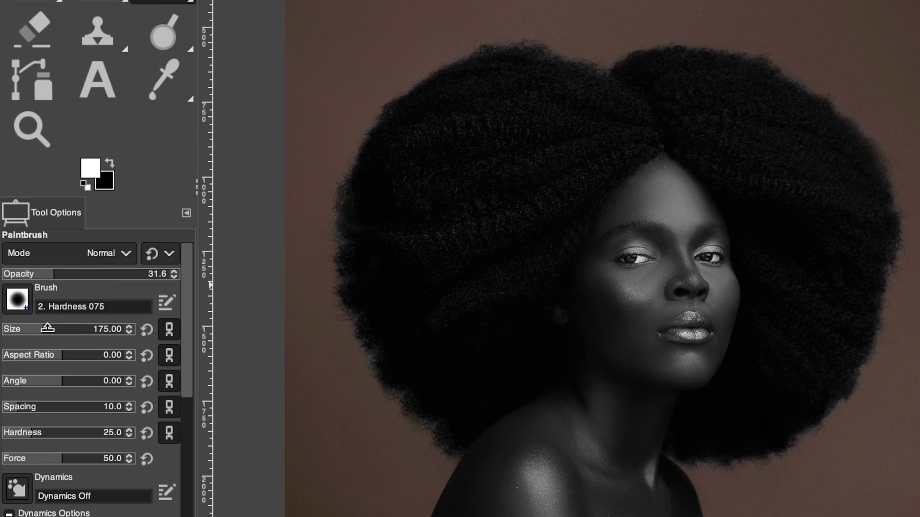
{"action": "mouse_move", "coordinate": [667, 184]}
{"action": "left_mouse_down"}
{"action": "mouse_move", "coordinate": [684, 217]}
{"action": "mouse_move", "coordinate": [671, 180]}
{"action": "mouse_move", "coordinate": [710, 237]}
{"action": "mouse_move", "coordinate": [703, 249]}
{"action": "mouse_move", "coordinate": [725, 309]}
{"action": "mouse_move", "coordinate": [715, 354]}
{"action": "mouse_move", "coordinate": [694, 368]}
{"action": "mouse_move", "coordinate": [709, 310]}
{"action": "mouse_move", "coordinate": [702, 244]}
{"action": "mouse_move", "coordinate": [681, 181]}
{"action": "mouse_move", "coordinate": [659, 168]}
{"action": "mouse_move", "coordinate": [661, 201]}
{"action": "left_mouse_up"}
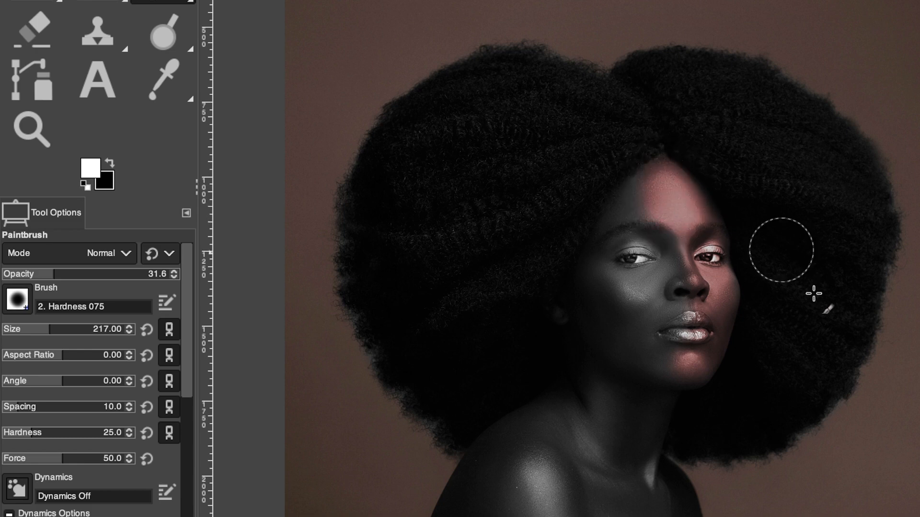
{"action": "left_click", "coordinate": [23, 273]}
{"action": "mouse_move", "coordinate": [668, 198]}
{"action": "left_mouse_down"}
{"action": "mouse_move", "coordinate": [698, 221]}
{"action": "mouse_move", "coordinate": [726, 311]}
{"action": "mouse_move", "coordinate": [711, 278]}
{"action": "mouse_move", "coordinate": [730, 294]}
{"action": "mouse_move", "coordinate": [724, 280]}
{"action": "mouse_move", "coordinate": [730, 318]}
{"action": "mouse_move", "coordinate": [707, 309]}
{"action": "mouse_move", "coordinate": [722, 328]}
{"action": "mouse_move", "coordinate": [732, 299]}
{"action": "mouse_move", "coordinate": [738, 315]}
{"action": "mouse_move", "coordinate": [724, 281]}
{"action": "mouse_move", "coordinate": [730, 304]}
{"action": "mouse_move", "coordinate": [712, 358]}
{"action": "mouse_move", "coordinate": [692, 356]}
{"action": "mouse_move", "coordinate": [702, 380]}
{"action": "mouse_move", "coordinate": [721, 326]}
{"action": "mouse_move", "coordinate": [714, 275]}
{"action": "mouse_move", "coordinate": [719, 288]}
{"action": "mouse_move", "coordinate": [701, 223]}
{"action": "mouse_move", "coordinate": [678, 208]}
{"action": "mouse_move", "coordinate": [686, 222]}
{"action": "mouse_move", "coordinate": [668, 192]}
{"action": "mouse_move", "coordinate": [668, 217]}
{"action": "mouse_move", "coordinate": [662, 203]}
{"action": "mouse_move", "coordinate": [720, 298]}
{"action": "mouse_move", "coordinate": [722, 238]}
{"action": "mouse_move", "coordinate": [726, 247]}
{"action": "mouse_move", "coordinate": [717, 238]}
{"action": "mouse_move", "coordinate": [723, 276]}
{"action": "mouse_move", "coordinate": [692, 262]}
{"action": "mouse_move", "coordinate": [723, 320]}
{"action": "mouse_move", "coordinate": [705, 281]}
{"action": "mouse_move", "coordinate": [693, 278]}
{"action": "mouse_move", "coordinate": [705, 318]}
{"action": "mouse_move", "coordinate": [695, 283]}
{"action": "left_mouse_up"}
{"action": "mouse_move", "coordinate": [702, 364]}
{"action": "left_mouse_down"}
{"action": "mouse_move", "coordinate": [695, 358]}
{"action": "mouse_move", "coordinate": [691, 367]}
{"action": "mouse_move", "coordinate": [763, 300]}
{"action": "left_mouse_up"}
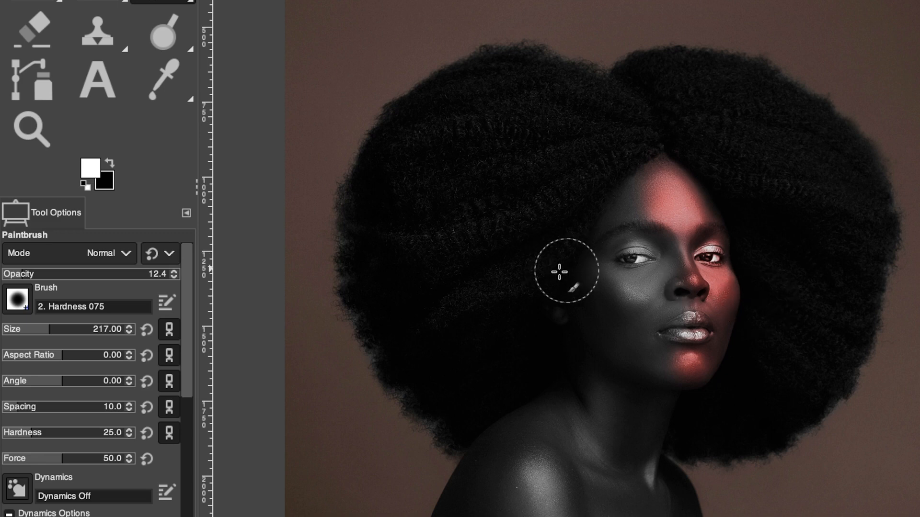
Step: Switch the foreground colour to black and tone down the red on the chin at 12.4 opacity
{"action": "key", "text": "x"}
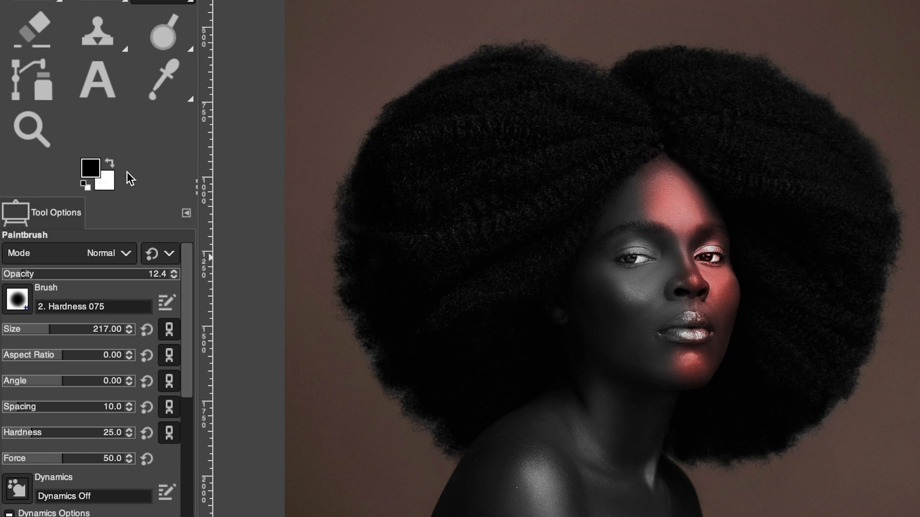
{"action": "key", "text": "x"}
{"action": "key", "text": "x"}
{"action": "key", "text": "x"}
{"action": "key", "text": "x"}
{"action": "key", "text": "x"}
{"action": "key", "text": "x"}
{"action": "mouse_move", "coordinate": [686, 365]}
{"action": "left_mouse_down"}
{"action": "mouse_move", "coordinate": [684, 378]}
{"action": "mouse_move", "coordinate": [689, 364]}
{"action": "mouse_move", "coordinate": [695, 379]}
{"action": "left_mouse_up"}
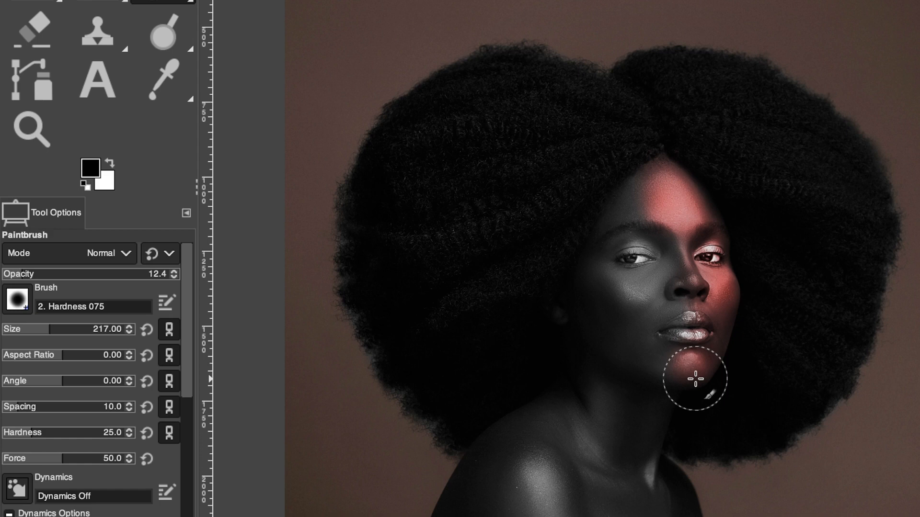
Step: Switch back to white and paint red highlights on the neck, shoulder and right side of the hair in the Red mask
{"action": "key", "text": "x"}
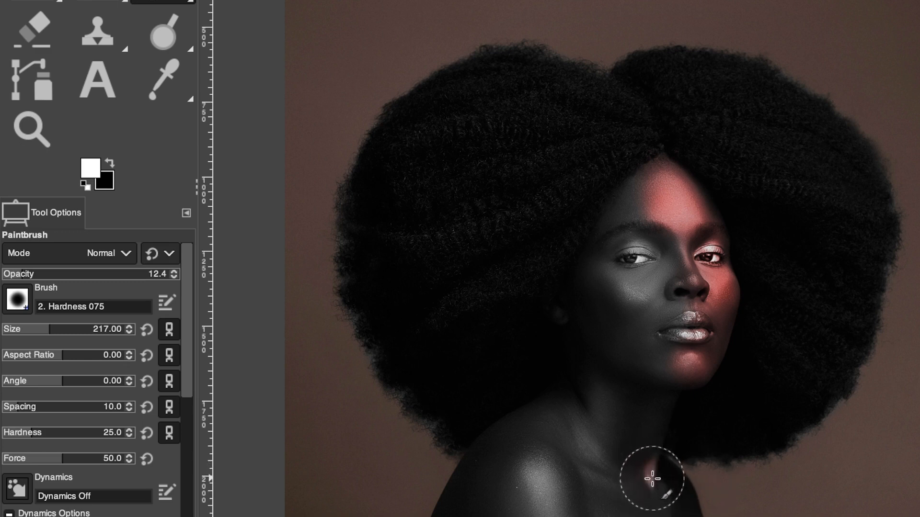
{"action": "mouse_move", "coordinate": [505, 455]}
{"action": "left_mouse_down"}
{"action": "mouse_move", "coordinate": [528, 471]}
{"action": "mouse_move", "coordinate": [528, 512]}
{"action": "mouse_move", "coordinate": [536, 473]}
{"action": "mouse_move", "coordinate": [553, 510]}
{"action": "mouse_move", "coordinate": [536, 477]}
{"action": "mouse_move", "coordinate": [537, 515]}
{"action": "mouse_move", "coordinate": [533, 486]}
{"action": "mouse_move", "coordinate": [541, 505]}
{"action": "mouse_move", "coordinate": [544, 478]}
{"action": "mouse_move", "coordinate": [552, 516]}
{"action": "mouse_move", "coordinate": [536, 458]}
{"action": "mouse_move", "coordinate": [563, 498]}
{"action": "mouse_move", "coordinate": [544, 462]}
{"action": "mouse_move", "coordinate": [555, 471]}
{"action": "mouse_move", "coordinate": [567, 516]}
{"action": "mouse_move", "coordinate": [539, 457]}
{"action": "mouse_move", "coordinate": [527, 476]}
{"action": "mouse_move", "coordinate": [564, 516]}
{"action": "mouse_move", "coordinate": [552, 467]}
{"action": "left_mouse_up"}
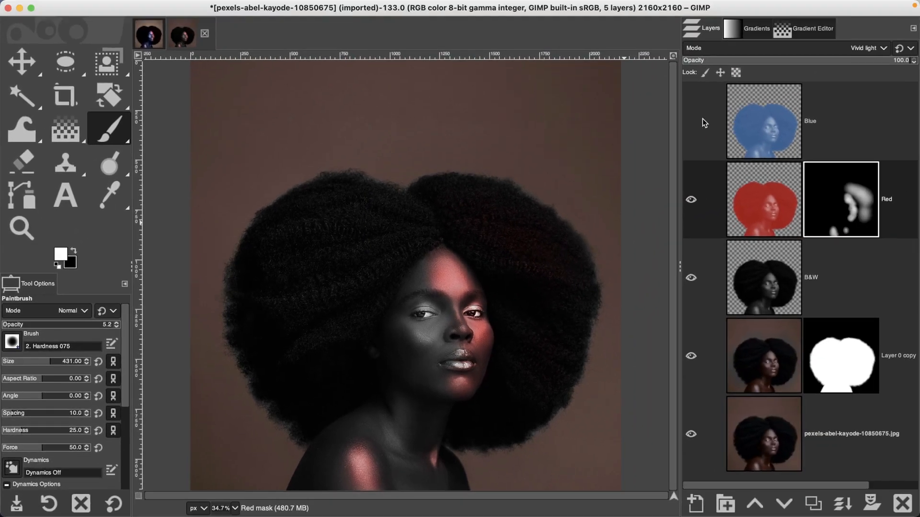
Step: Make the Blue layer visible and active, and add a black layer mask to it
{"action": "left_click", "coordinate": [765, 126]}
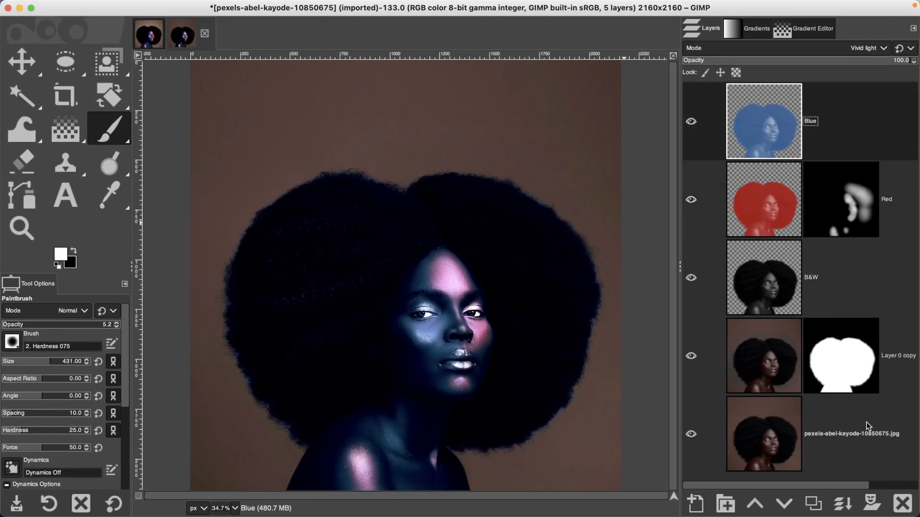
{"action": "left_click", "coordinate": [872, 503]}
{"action": "left_click", "coordinate": [874, 501]}
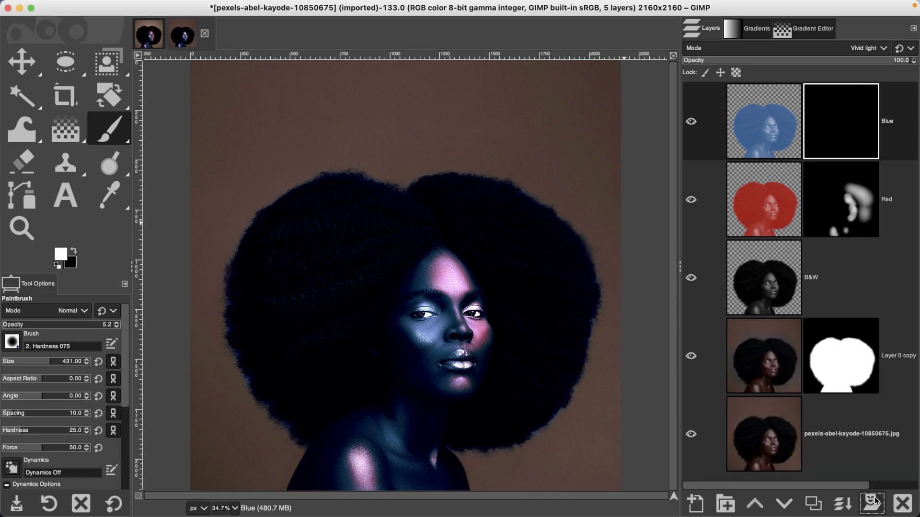
Step: Paint white on the Blue mask over the left side of the hair at 7.8 opacity with brush size 431
{"action": "mouse_move", "coordinate": [347, 250]}
{"action": "left_mouse_down"}
{"action": "mouse_move", "coordinate": [369, 232]}
{"action": "mouse_move", "coordinate": [304, 232]}
{"action": "mouse_move", "coordinate": [347, 246]}
{"action": "left_mouse_up"}
{"action": "left_click_drag", "start_coordinate": [298, 306], "coordinate": [300, 328]}
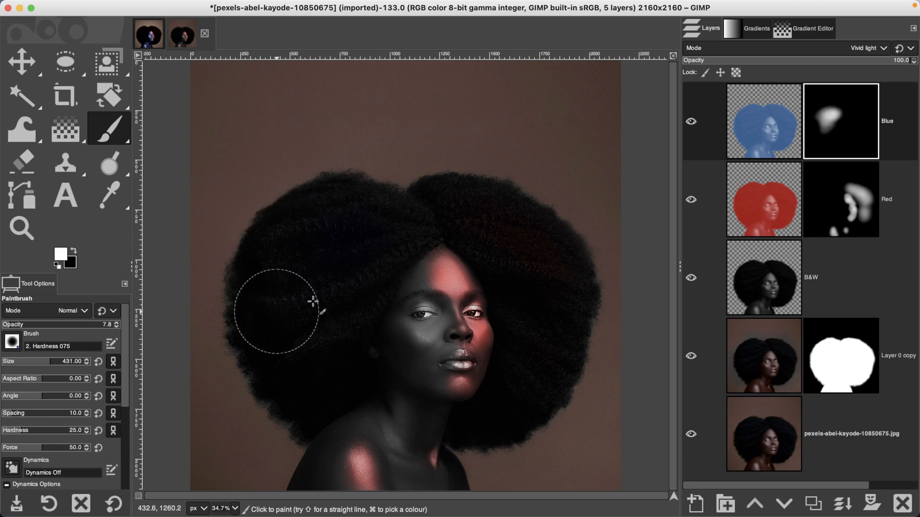
{"action": "mouse_move", "coordinate": [319, 324]}
{"action": "left_mouse_down"}
{"action": "mouse_move", "coordinate": [288, 302]}
{"action": "mouse_move", "coordinate": [296, 329]}
{"action": "left_mouse_up"}
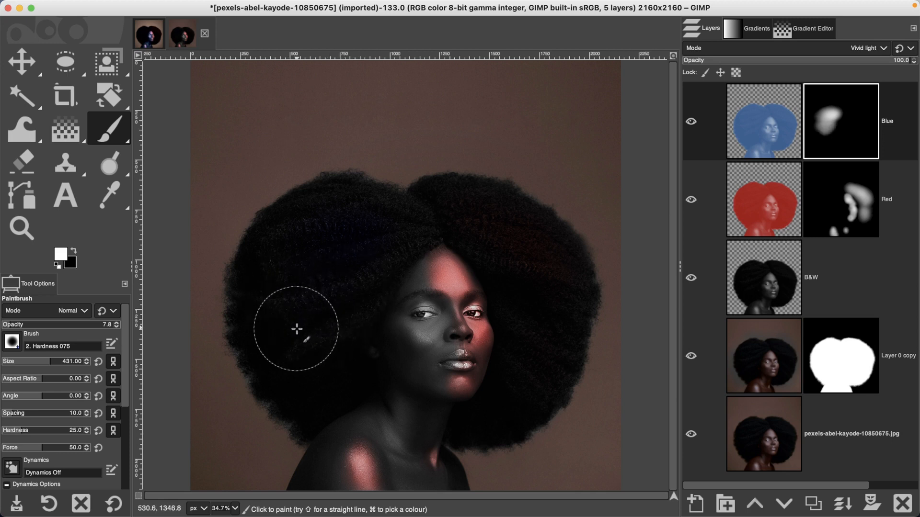
{"action": "mouse_move", "coordinate": [362, 298]}
{"action": "left_mouse_down"}
{"action": "mouse_move", "coordinate": [386, 251]}
{"action": "mouse_move", "coordinate": [374, 259]}
{"action": "mouse_move", "coordinate": [379, 232]}
{"action": "left_mouse_up"}
Step: Adjust the brush opacity and paint the Blue mask over the left side of the face, neck and shoulder, extending to the nose, chin and lips
{"action": "left_click", "coordinate": [30, 323]}
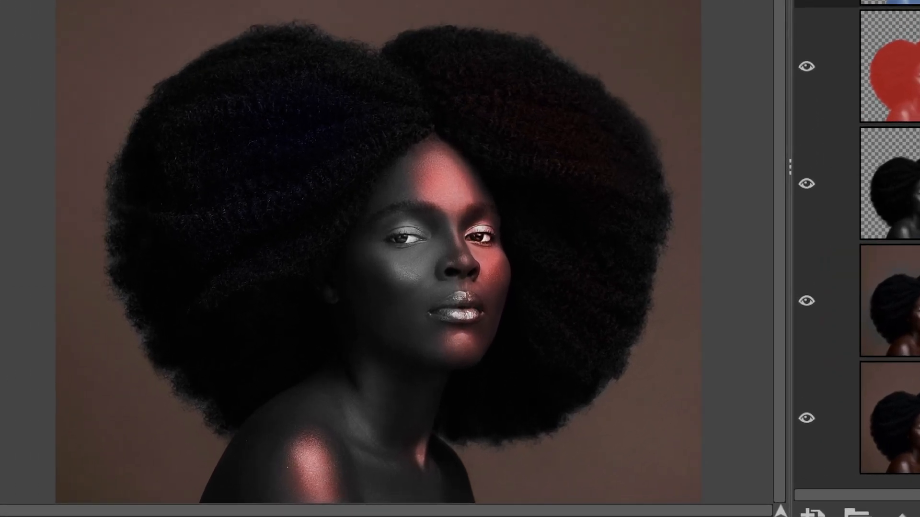
{"action": "mouse_move", "coordinate": [404, 199]}
{"action": "left_mouse_down"}
{"action": "mouse_move", "coordinate": [423, 175]}
{"action": "mouse_move", "coordinate": [382, 218]}
{"action": "mouse_move", "coordinate": [388, 236]}
{"action": "mouse_move", "coordinate": [426, 231]}
{"action": "mouse_move", "coordinate": [414, 265]}
{"action": "mouse_move", "coordinate": [371, 279]}
{"action": "mouse_move", "coordinate": [423, 281]}
{"action": "mouse_move", "coordinate": [408, 341]}
{"action": "mouse_move", "coordinate": [368, 279]}
{"action": "mouse_move", "coordinate": [381, 333]}
{"action": "mouse_move", "coordinate": [416, 404]}
{"action": "mouse_move", "coordinate": [399, 469]}
{"action": "mouse_move", "coordinate": [378, 471]}
{"action": "mouse_move", "coordinate": [349, 384]}
{"action": "mouse_move", "coordinate": [347, 396]}
{"action": "mouse_move", "coordinate": [279, 423]}
{"action": "mouse_move", "coordinate": [242, 469]}
{"action": "mouse_move", "coordinate": [289, 464]}
{"action": "mouse_move", "coordinate": [356, 429]}
{"action": "mouse_move", "coordinate": [375, 495]}
{"action": "mouse_move", "coordinate": [418, 482]}
{"action": "mouse_move", "coordinate": [417, 491]}
{"action": "mouse_move", "coordinate": [417, 480]}
{"action": "mouse_move", "coordinate": [429, 487]}
{"action": "mouse_move", "coordinate": [378, 479]}
{"action": "mouse_move", "coordinate": [351, 445]}
{"action": "mouse_move", "coordinate": [294, 432]}
{"action": "mouse_move", "coordinate": [271, 466]}
{"action": "mouse_move", "coordinate": [281, 487]}
{"action": "mouse_move", "coordinate": [286, 461]}
{"action": "mouse_move", "coordinate": [352, 443]}
{"action": "mouse_move", "coordinate": [295, 455]}
{"action": "mouse_move", "coordinate": [293, 478]}
{"action": "mouse_move", "coordinate": [309, 454]}
{"action": "mouse_move", "coordinate": [306, 487]}
{"action": "mouse_move", "coordinate": [307, 462]}
{"action": "mouse_move", "coordinate": [323, 494]}
{"action": "mouse_move", "coordinate": [310, 465]}
{"action": "mouse_move", "coordinate": [325, 492]}
{"action": "mouse_move", "coordinate": [318, 463]}
{"action": "mouse_move", "coordinate": [320, 482]}
{"action": "mouse_move", "coordinate": [418, 457]}
{"action": "left_mouse_up"}
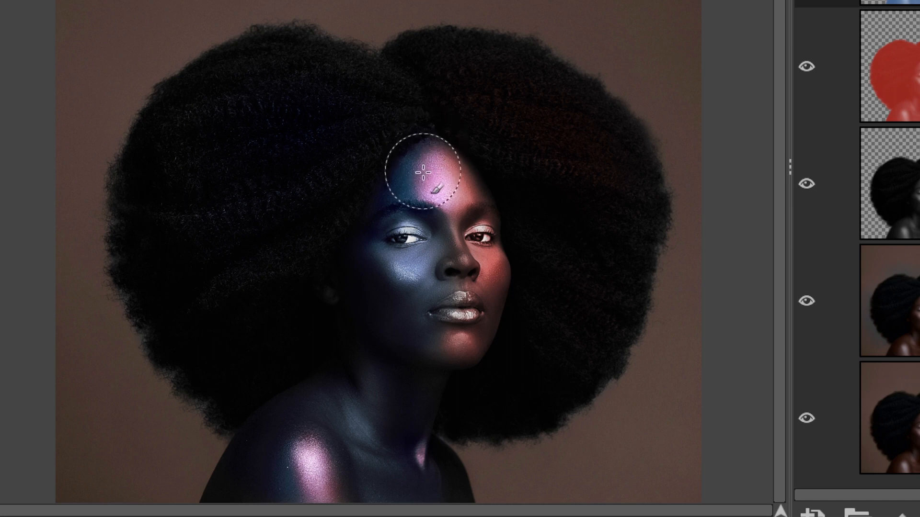
{"action": "left_click", "coordinate": [915, 65]}
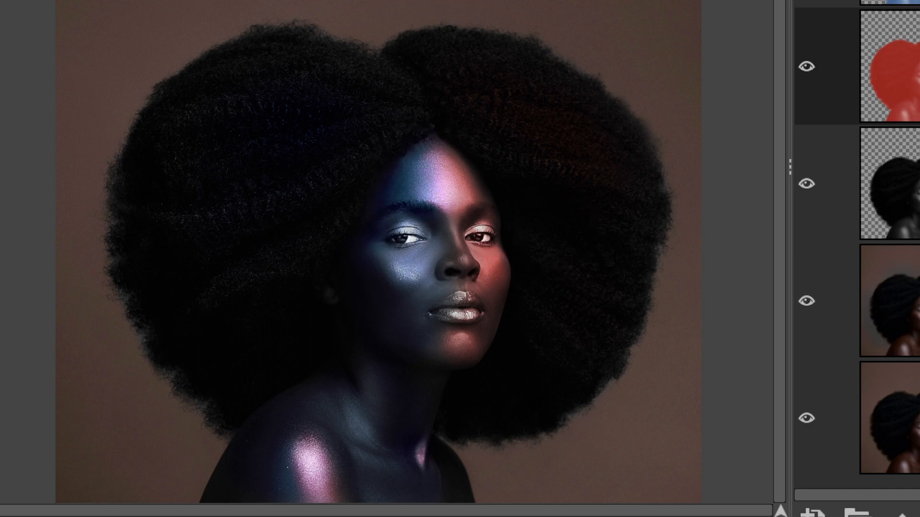
{"action": "key", "text": "alt+]"}
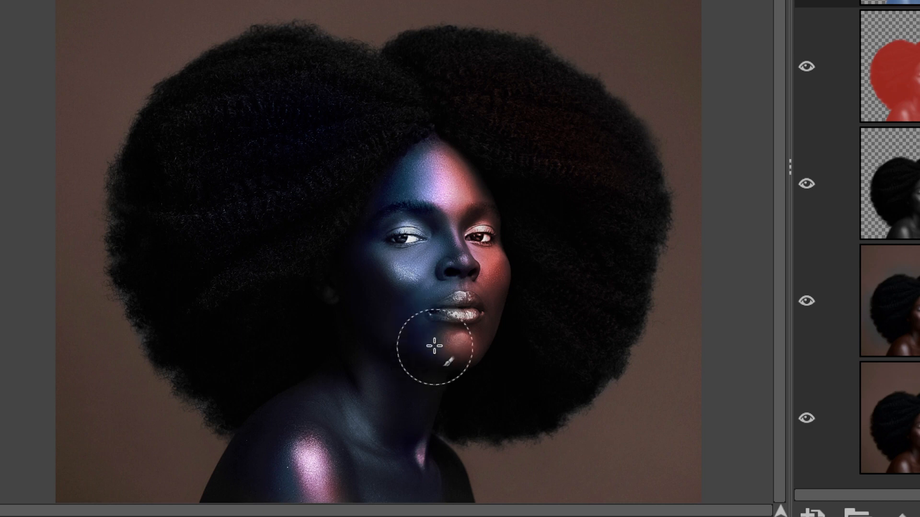
{"action": "mouse_move", "coordinate": [438, 343]}
{"action": "left_mouse_down"}
{"action": "mouse_move", "coordinate": [455, 340]}
{"action": "mouse_move", "coordinate": [450, 345]}
{"action": "mouse_move", "coordinate": [447, 332]}
{"action": "mouse_move", "coordinate": [466, 340]}
{"action": "mouse_move", "coordinate": [451, 333]}
{"action": "mouse_move", "coordinate": [461, 338]}
{"action": "mouse_move", "coordinate": [459, 312]}
{"action": "left_mouse_up"}
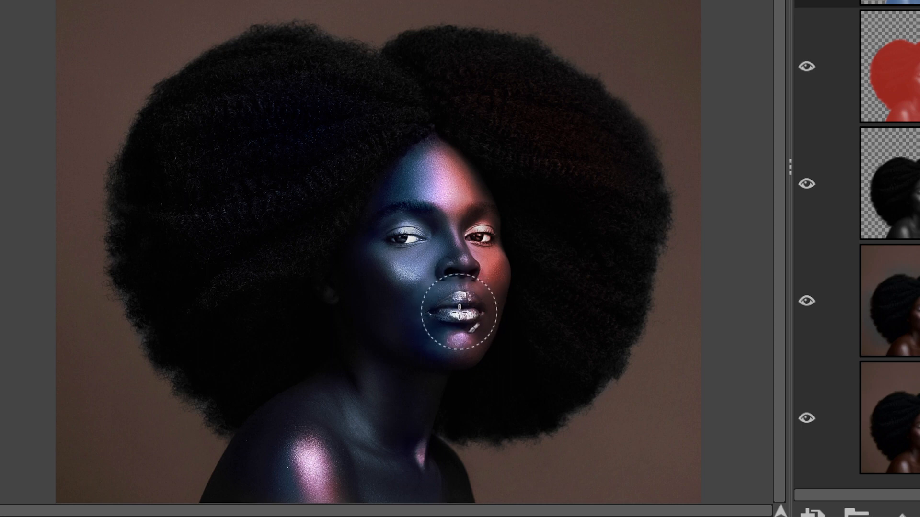
{"action": "mouse_move", "coordinate": [468, 189]}
{"action": "left_mouse_down"}
{"action": "mouse_move", "coordinate": [413, 158]}
{"action": "mouse_move", "coordinate": [439, 152]}
{"action": "mouse_move", "coordinate": [397, 198]}
{"action": "mouse_move", "coordinate": [462, 182]}
{"action": "mouse_move", "coordinate": [485, 198]}
{"action": "mouse_move", "coordinate": [432, 150]}
{"action": "mouse_move", "coordinate": [428, 158]}
{"action": "mouse_move", "coordinate": [433, 147]}
{"action": "mouse_move", "coordinate": [419, 159]}
{"action": "mouse_move", "coordinate": [420, 181]}
{"action": "mouse_move", "coordinate": [434, 204]}
{"action": "mouse_move", "coordinate": [440, 147]}
{"action": "mouse_move", "coordinate": [437, 218]}
{"action": "left_mouse_up"}
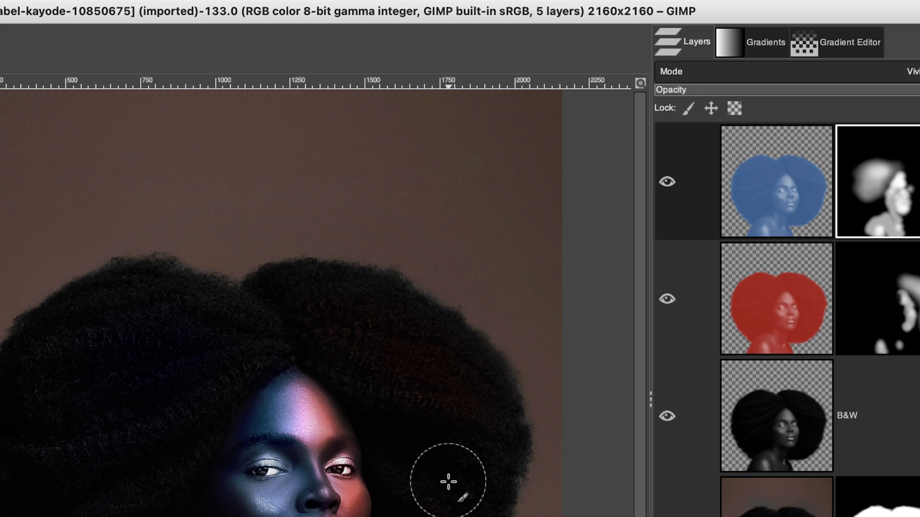
Step: Open Hue-Saturation on the Blue layer's image rather than its mask, and set Hue to -25.1 and Lightness to 17.0
{"action": "left_click", "coordinate": [795, 175]}
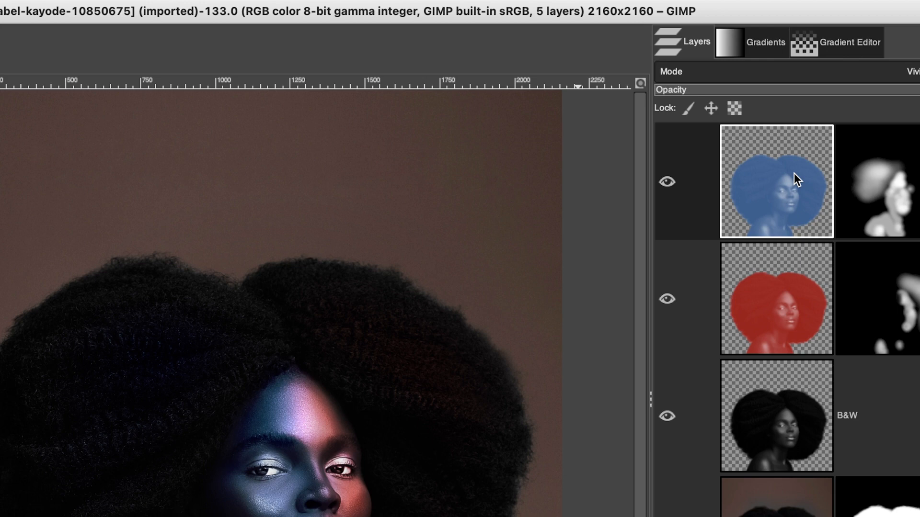
{"action": "mouse_move", "coordinate": [103, 6]}
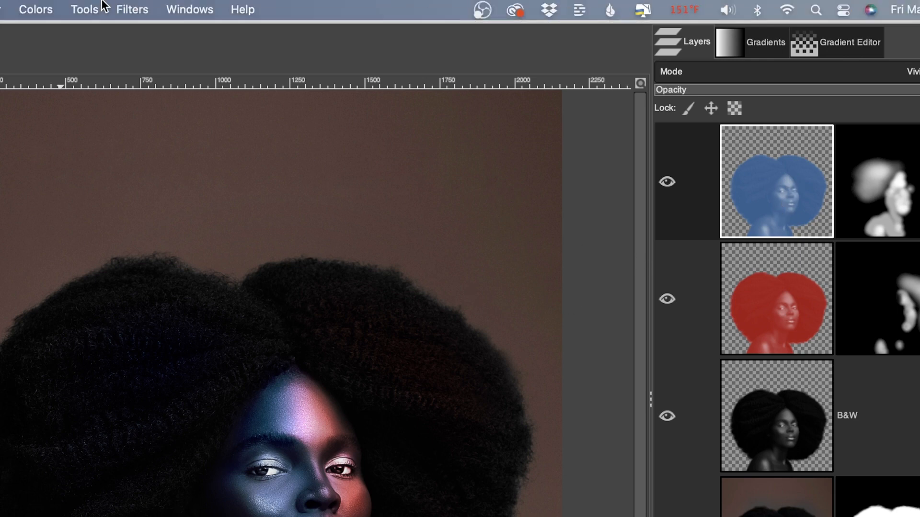
{"action": "left_click", "coordinate": [36, 9]}
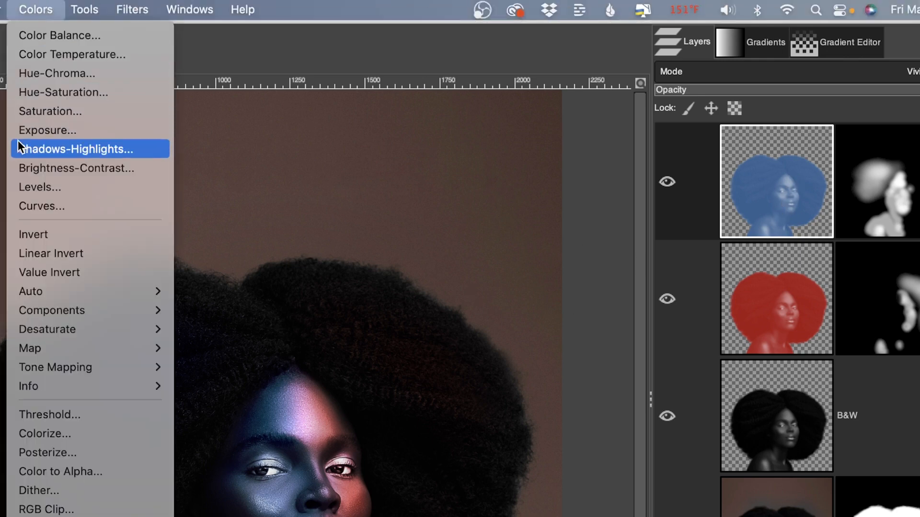
{"action": "left_click", "coordinate": [49, 93]}
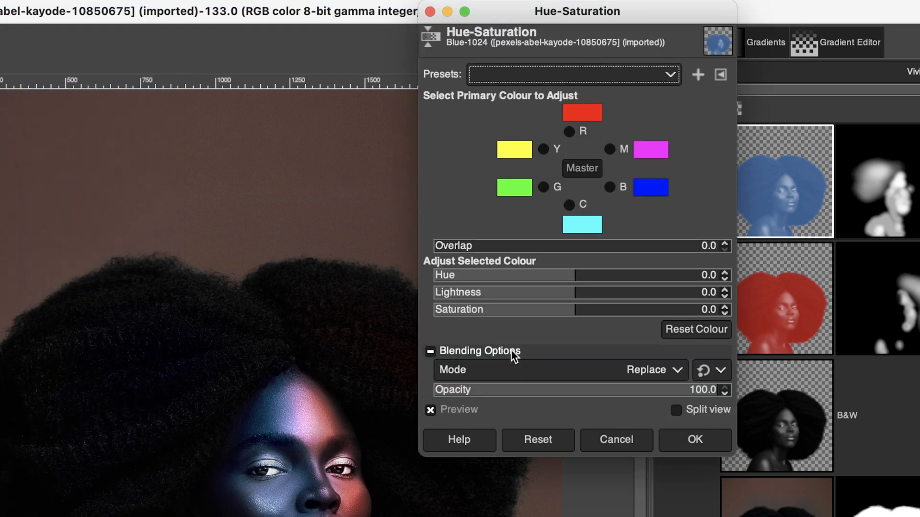
{"action": "left_click_drag", "start_coordinate": [575, 275], "coordinate": [555, 296]}
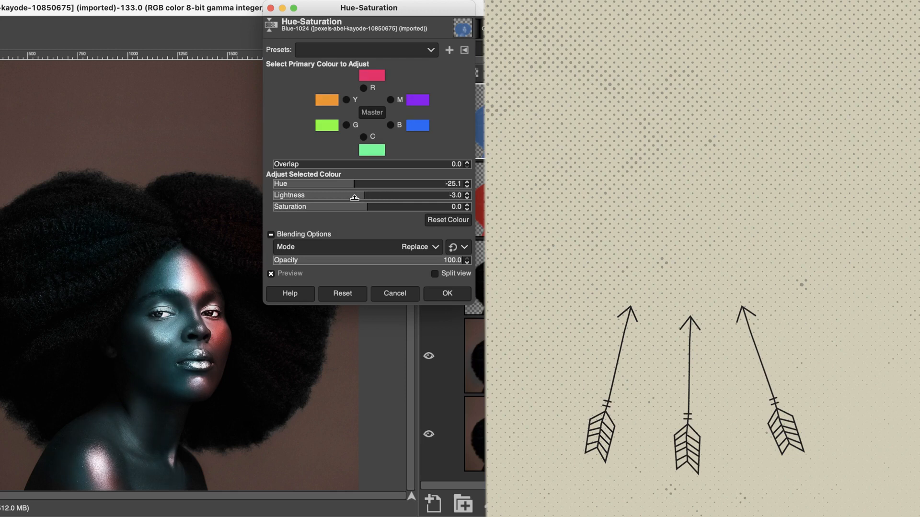
{"action": "left_click_drag", "start_coordinate": [355, 197], "coordinate": [384, 198]}
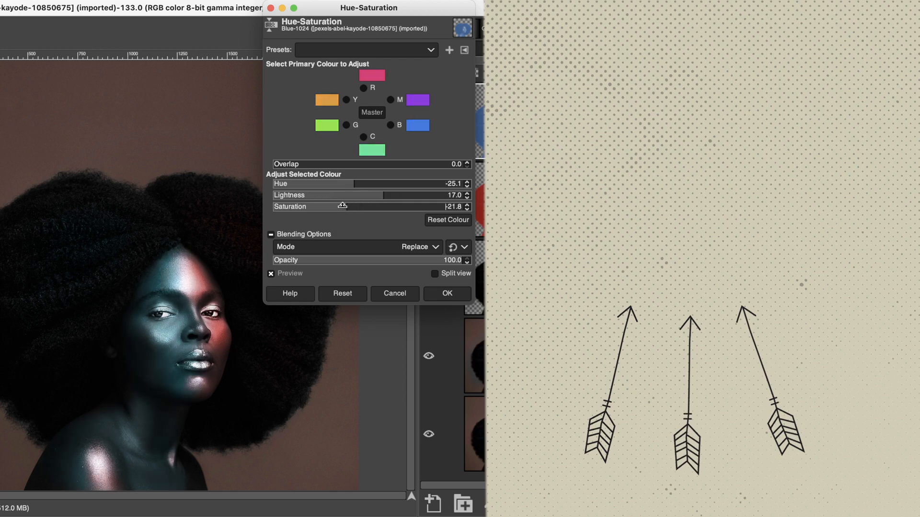